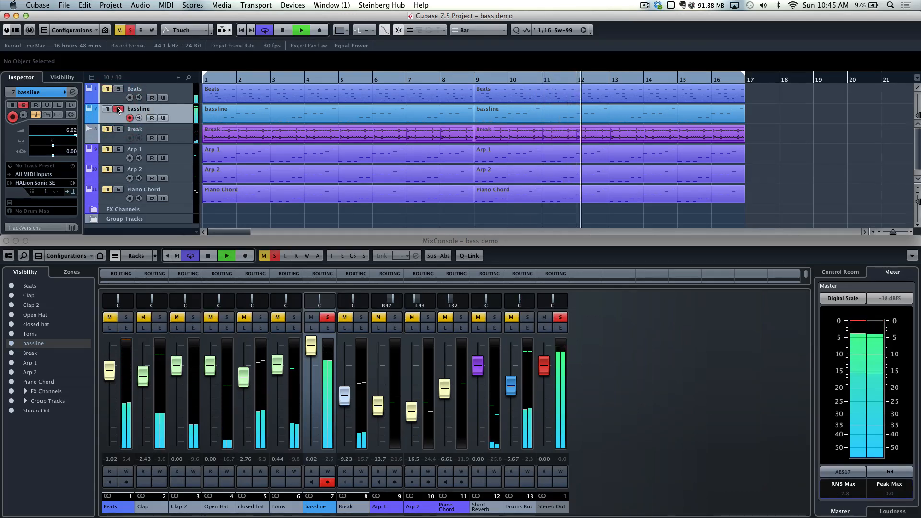
Unsolo the bassline track and, with playback stopped, open its HALion Sonic SE instrument
left_click(118, 110)
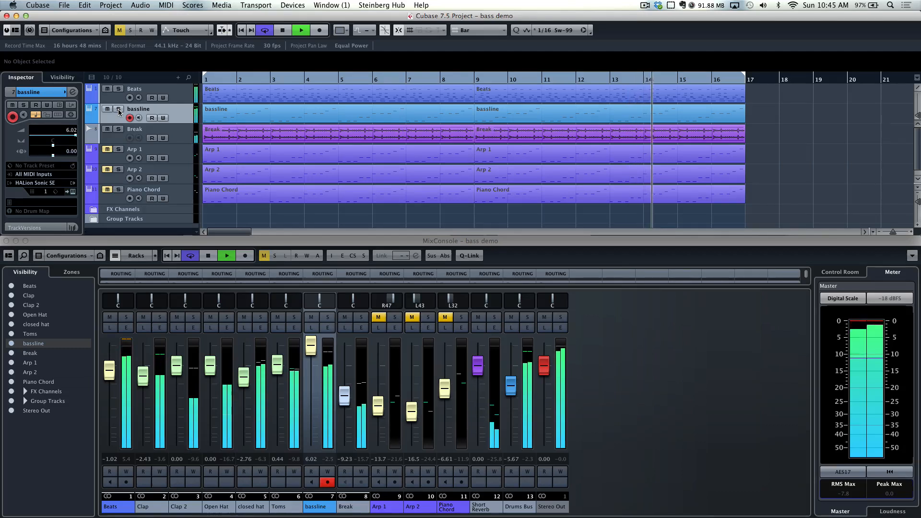
key("space")
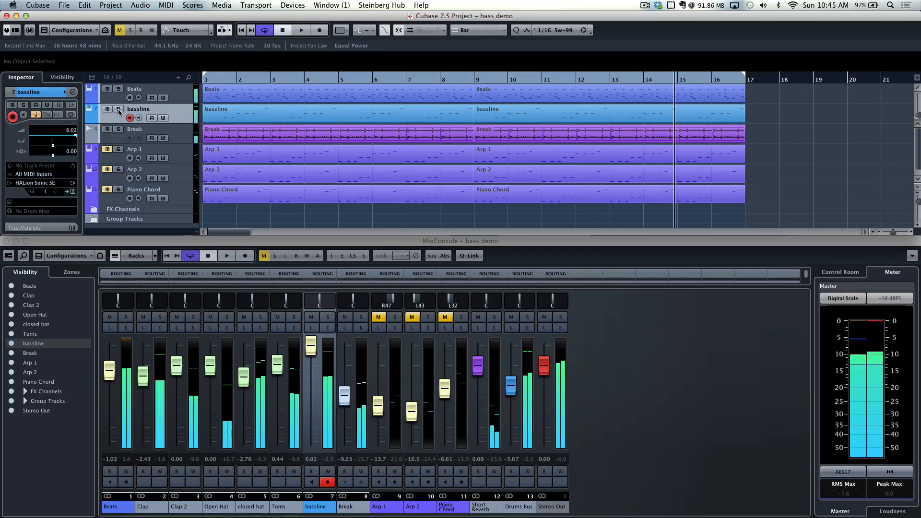
left_click(73, 192)
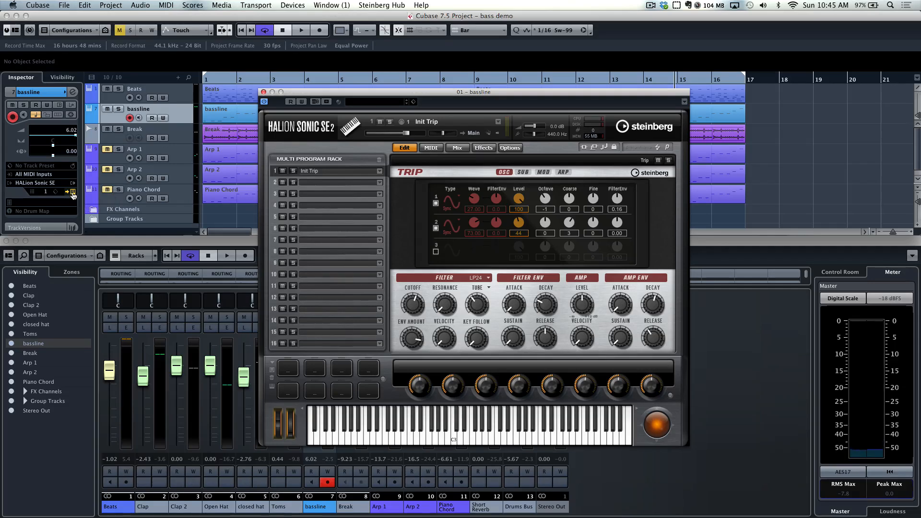
Switch to Safari, read through the Synth Secrets article's explanation and figures on oscillator hard sync, and close the browser window
key("super+Tab")
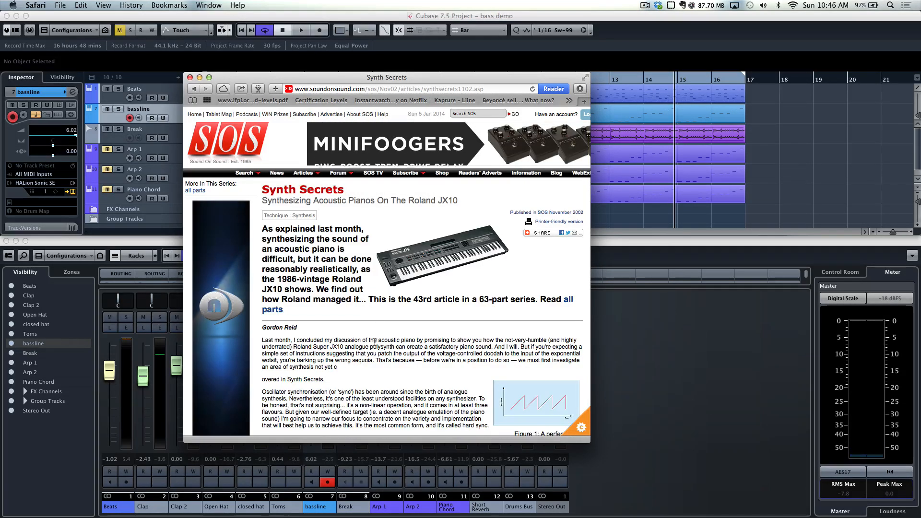
scroll(375, 342, "down", 5)
scroll(374, 341, "down", 10)
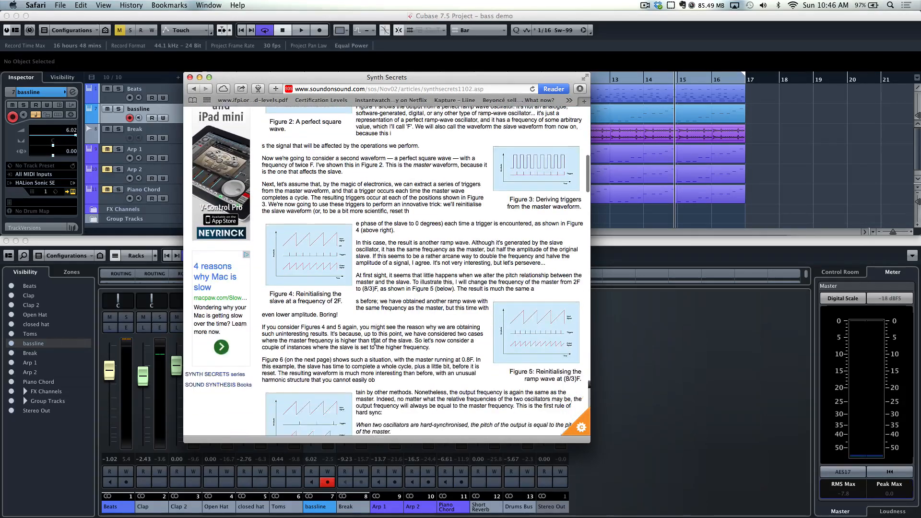
scroll(374, 342, "down", 8)
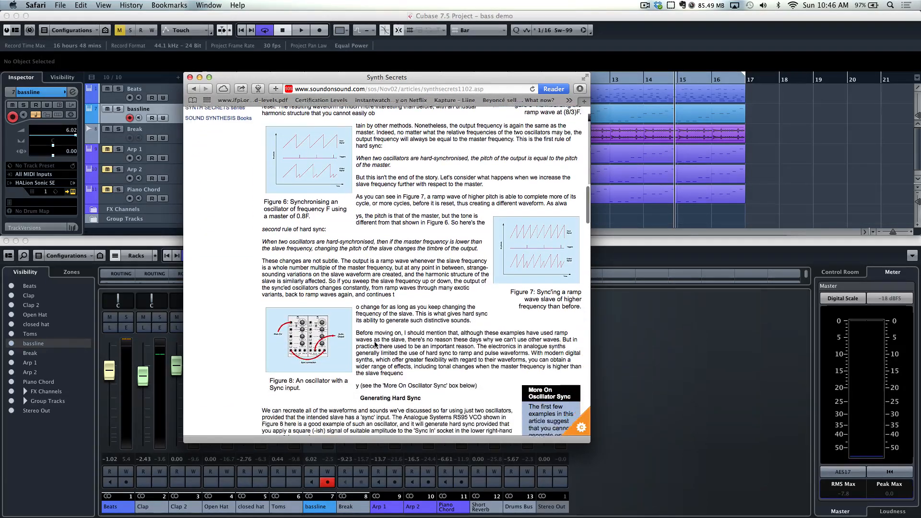
left_click(191, 78)
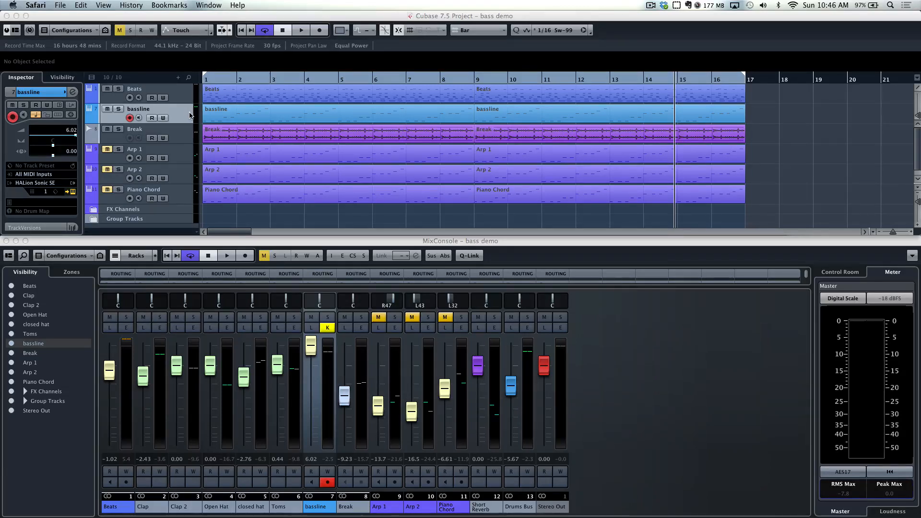
Duplicate the bassline track and close the original's HALion Sonic SE window
right_click(186, 116)
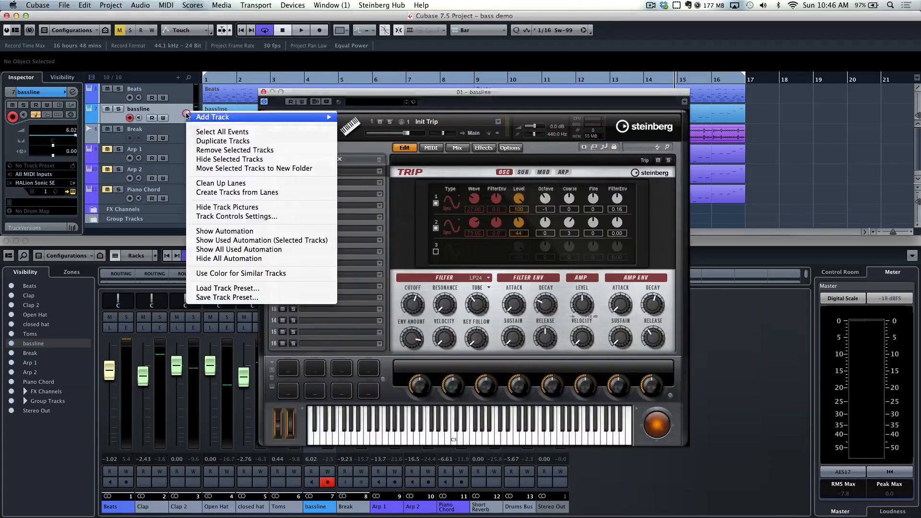
left_click(207, 144)
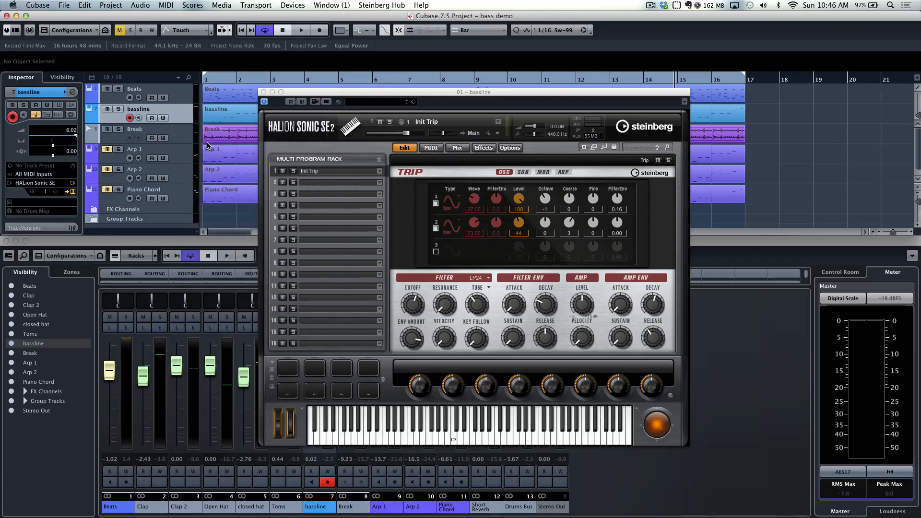
left_click(264, 92)
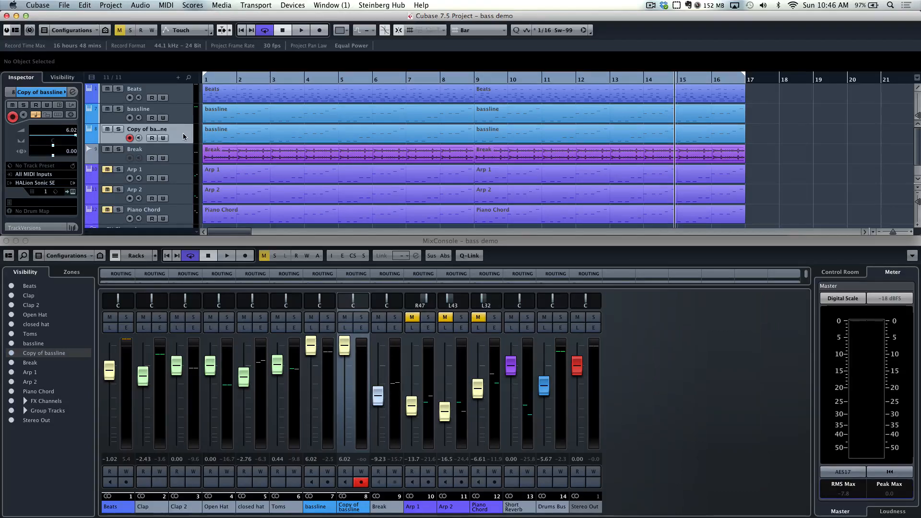
Solo the duplicated bassline track and load the Init Trip preset into the first slot of its HALion Sonic SE
left_click(119, 129)
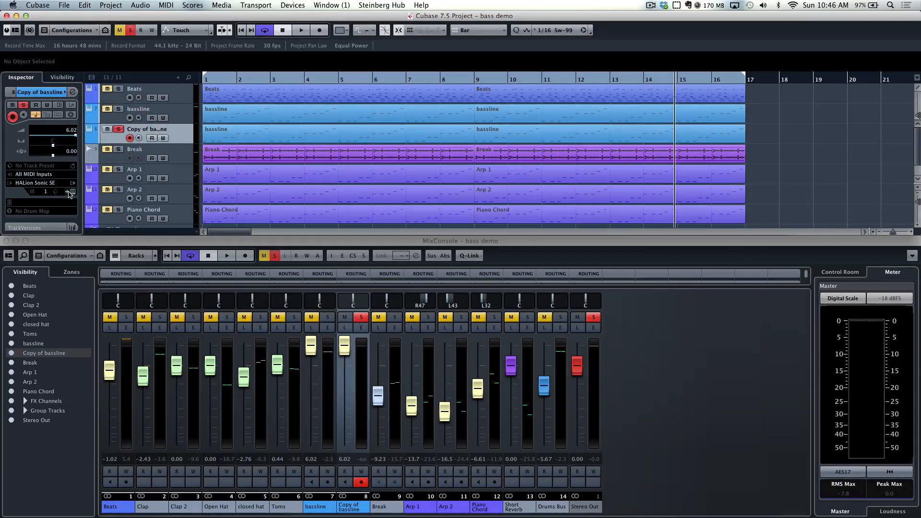
left_click(73, 192)
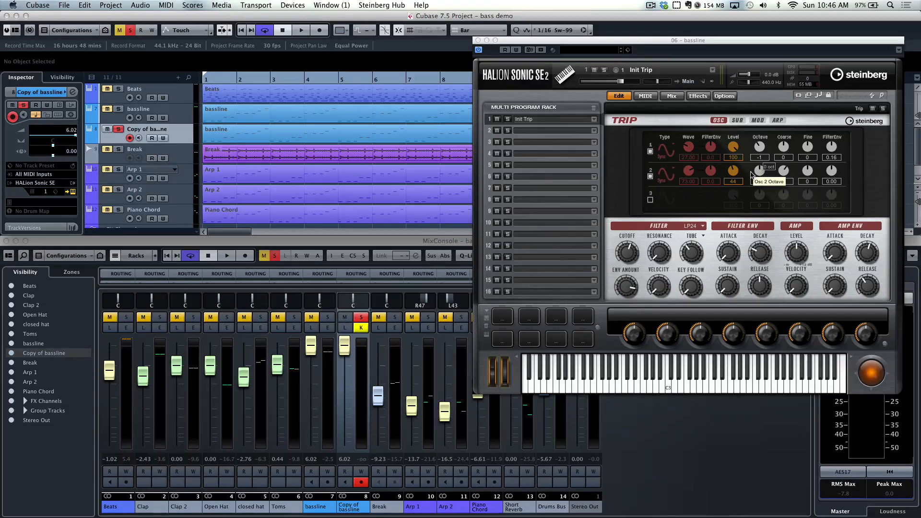
left_click(594, 120)
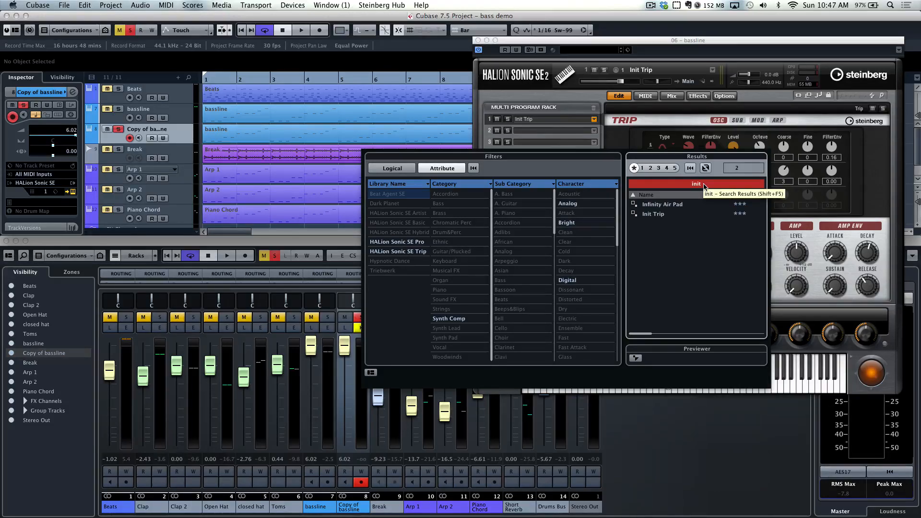
double_click(661, 212)
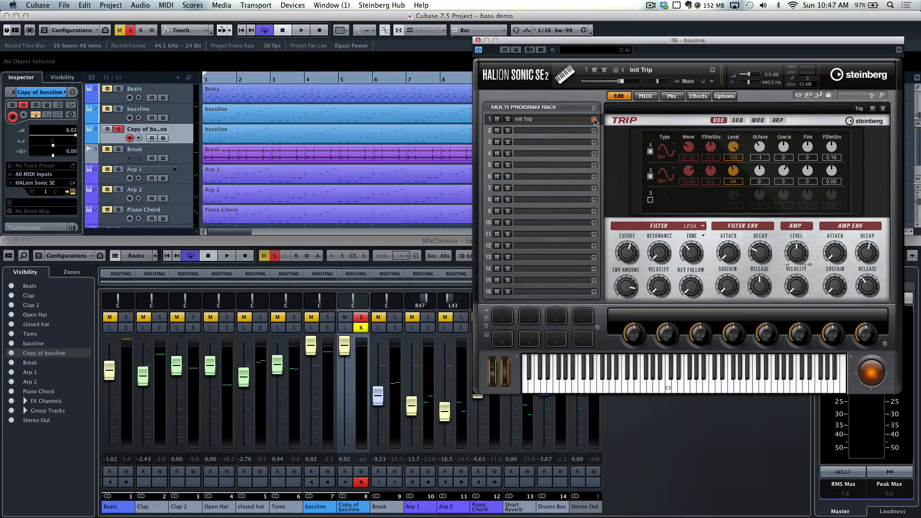
left_click(594, 119)
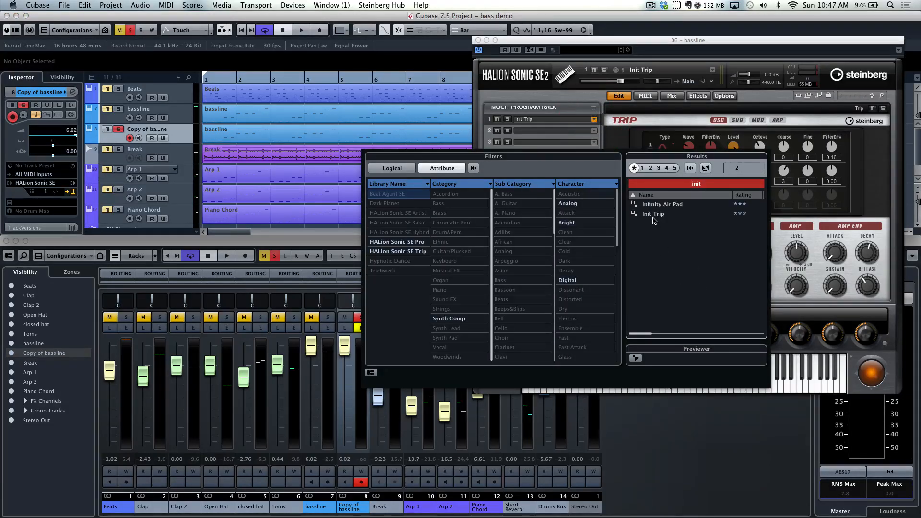
double_click(654, 215)
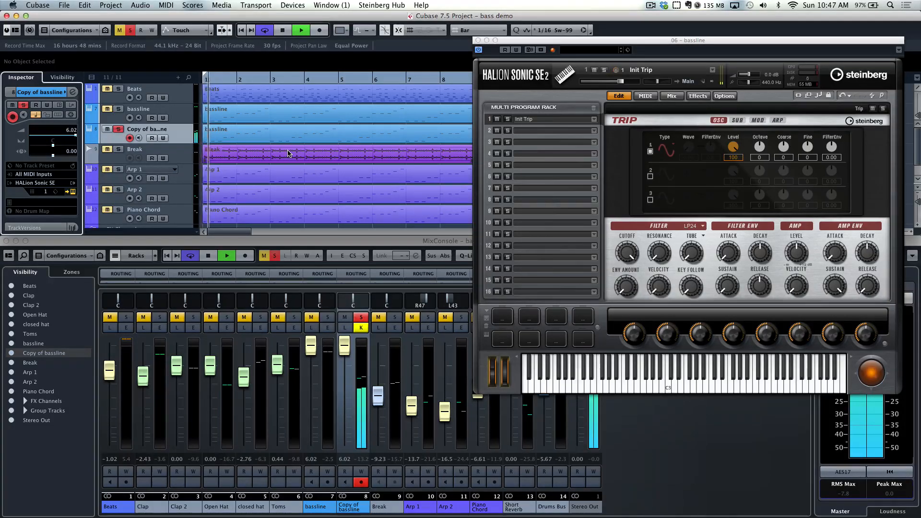
Switch off the FX1 effect on the instrument's main output and return to the Trip synth's editing page
left_click(698, 96)
left_click(839, 131)
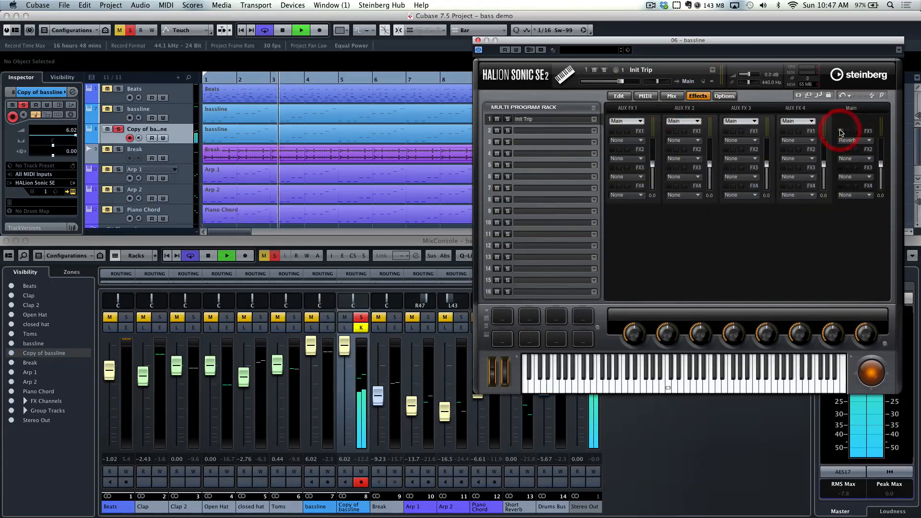
left_click(619, 96)
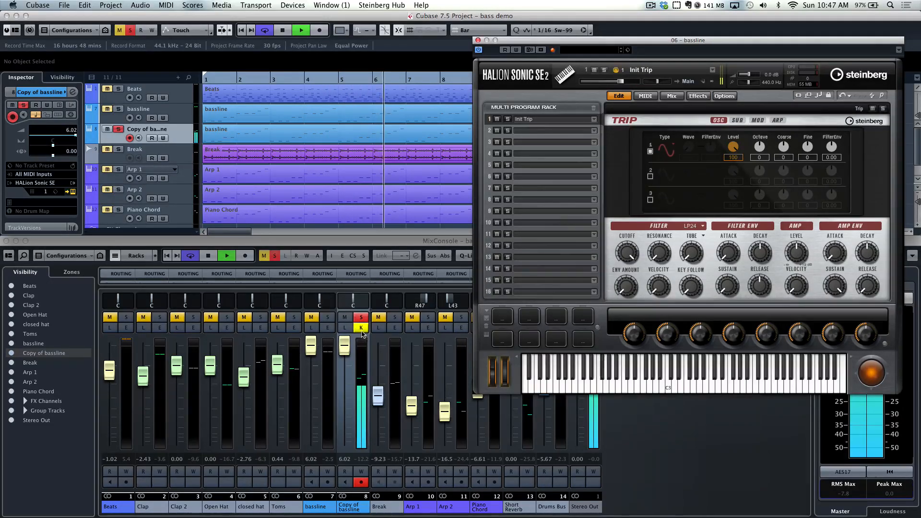
Show the duplicated bassline's channel settings to examine its sine wave spectrum in the equalizer, and stop playback
left_click(362, 329)
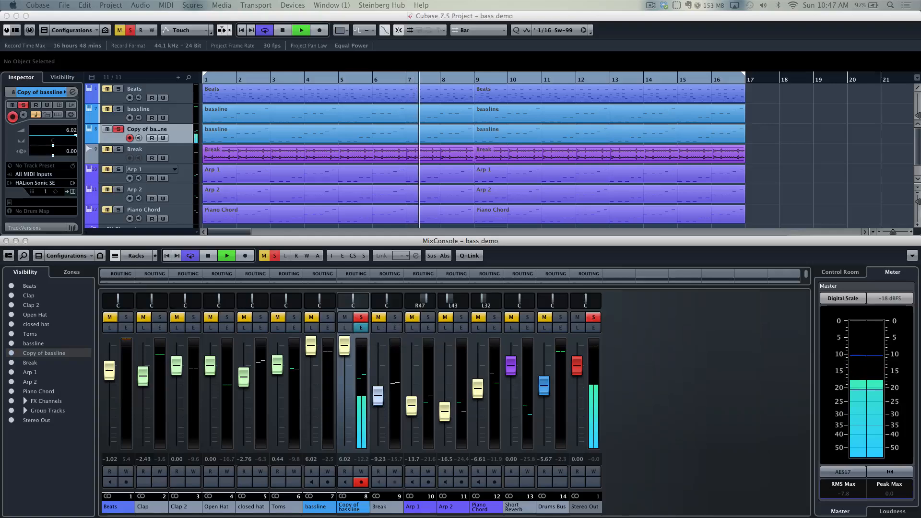
left_click_drag(920, 131, 407, 47)
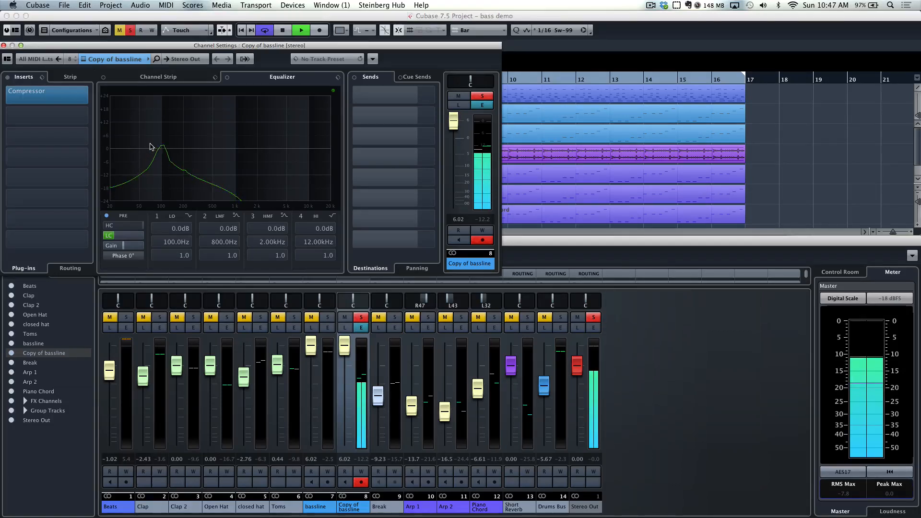
key("space")
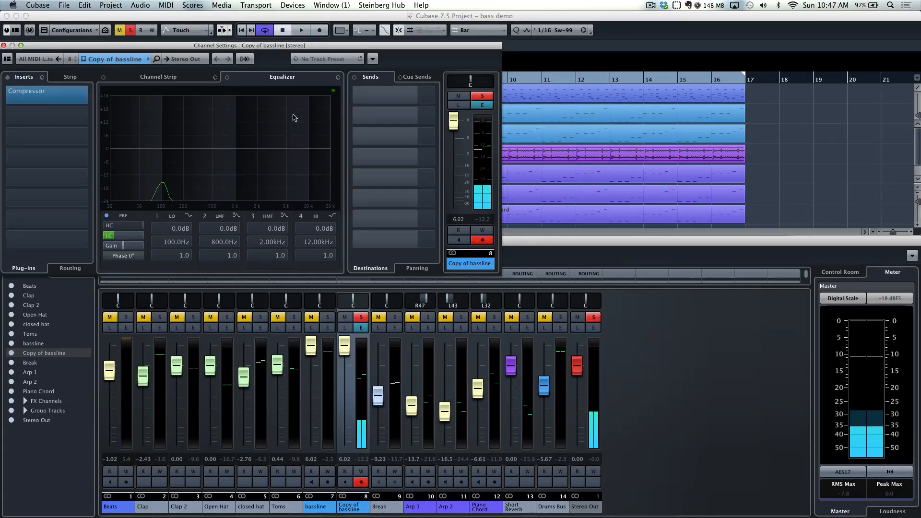
Change the oscillator 1 type in the duplicated bassline's synth to Sine Sync
left_click(82, 58)
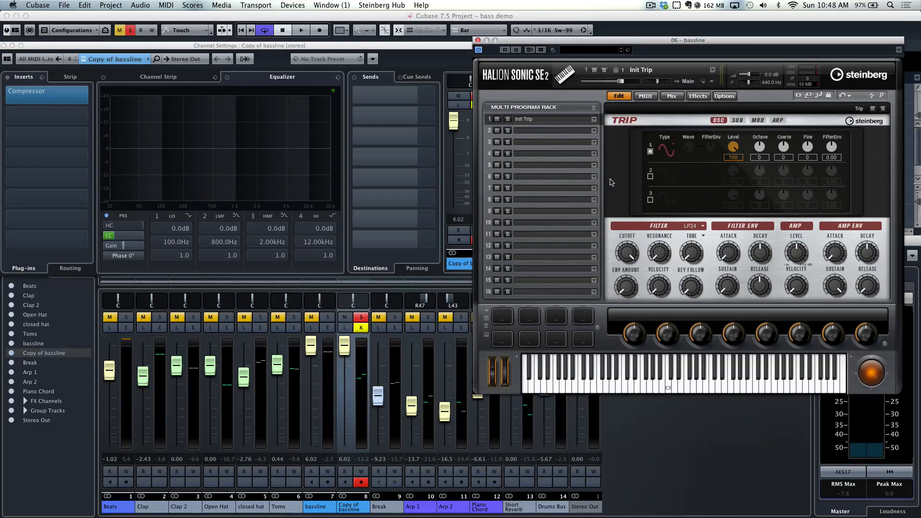
left_click(673, 149)
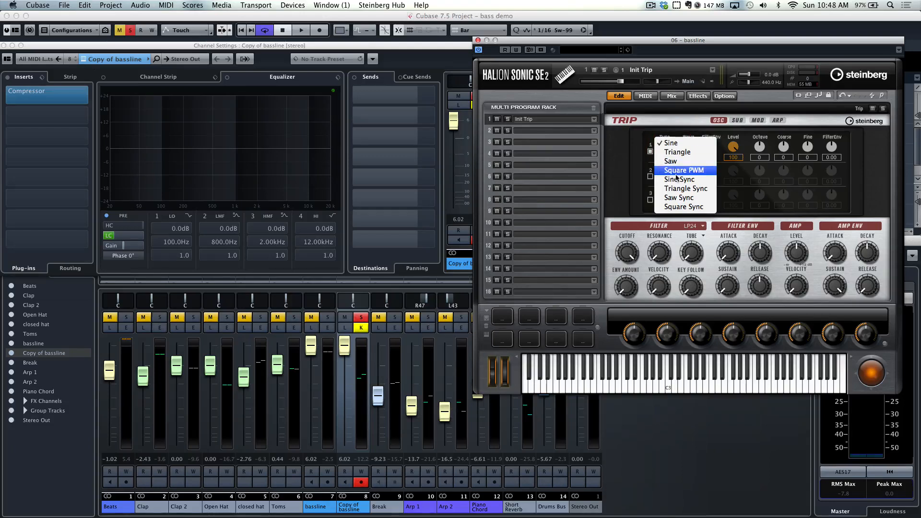
left_click(679, 180)
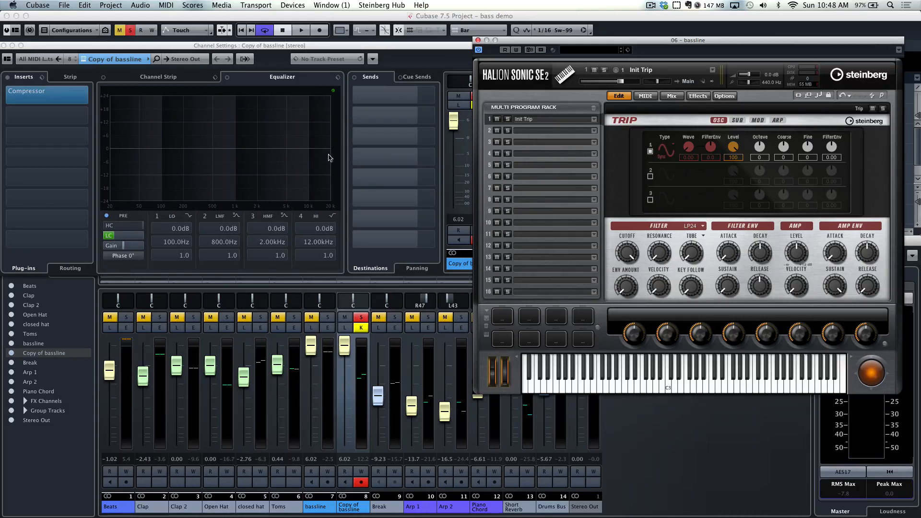
Set oscillator 1's Wave to 27.00 and its Octave to -1 during playback, and stop the transport
key("space")
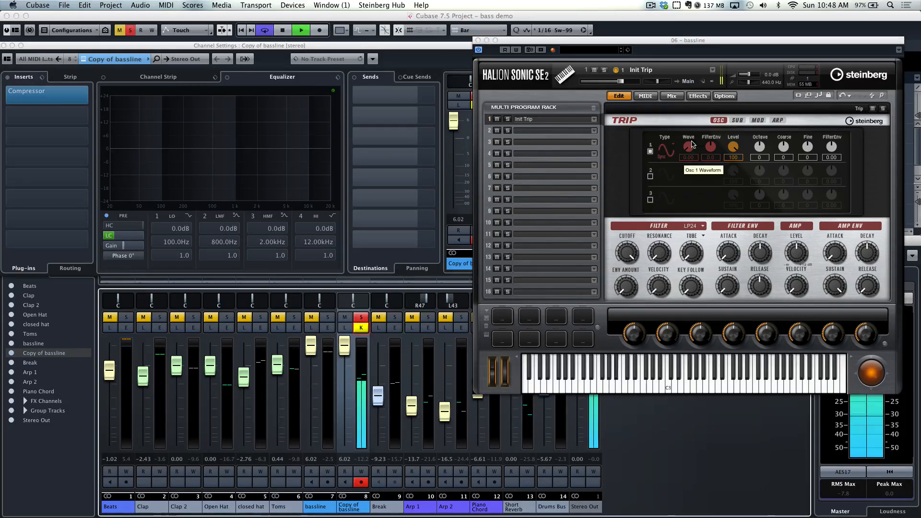
left_click_drag(692, 143, 685, 116)
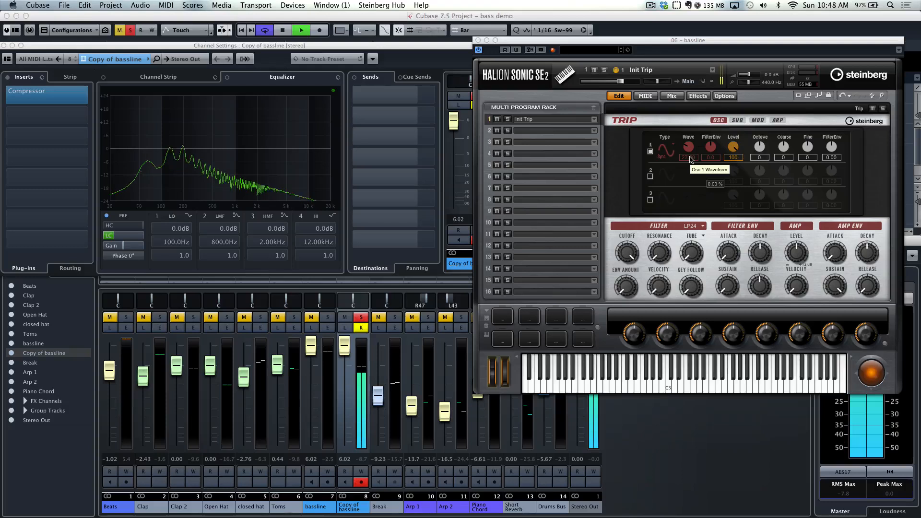
left_click(763, 151)
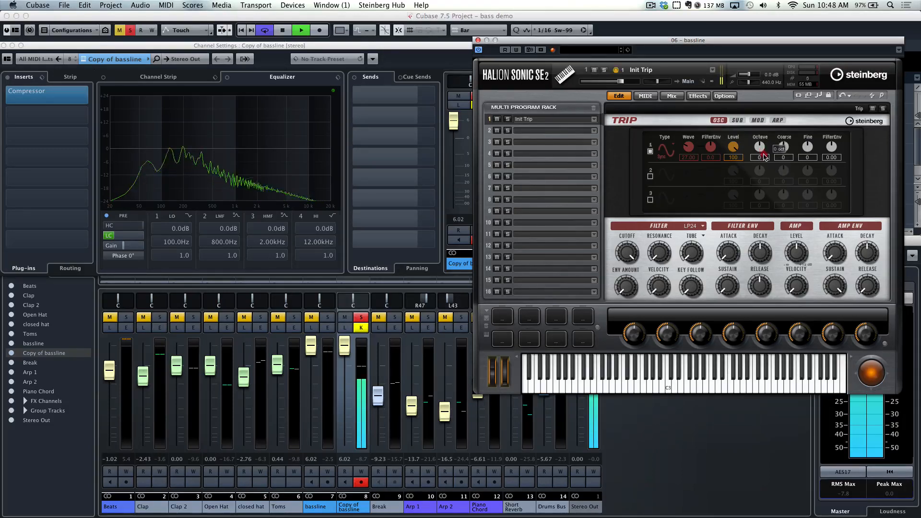
left_click_drag(764, 161, 762, 160)
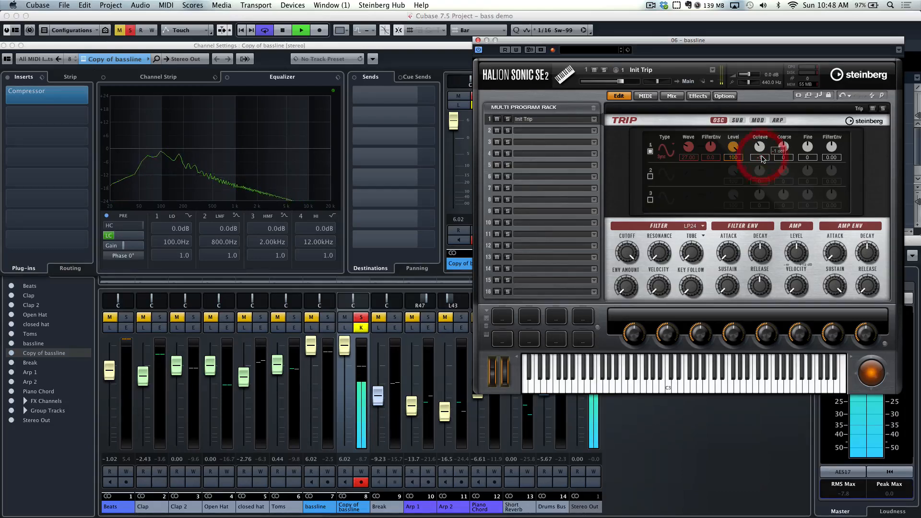
key("space")
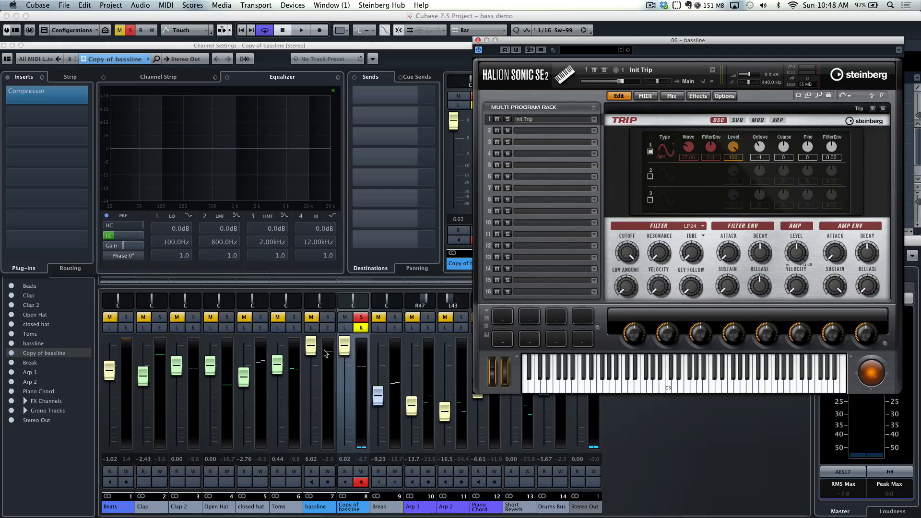
Open the original bassline's channel settings and HALion Sonic SE, with the duplicate's instrument window moved aside for comparison
left_click(329, 327)
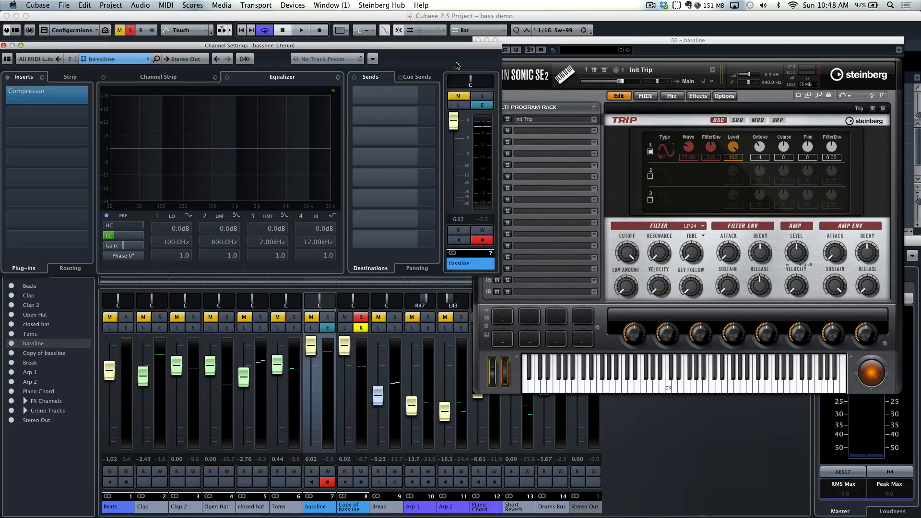
left_click_drag(502, 42, 549, 58)
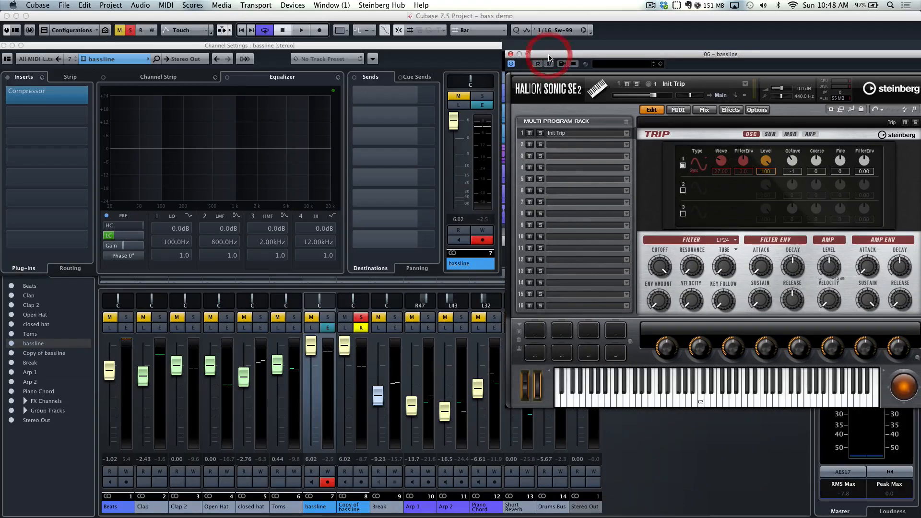
left_click(486, 105)
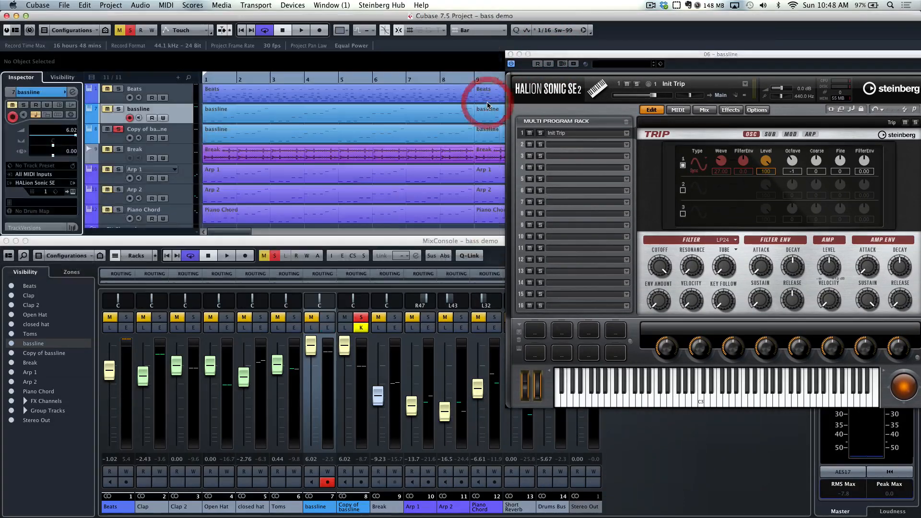
left_click(328, 328)
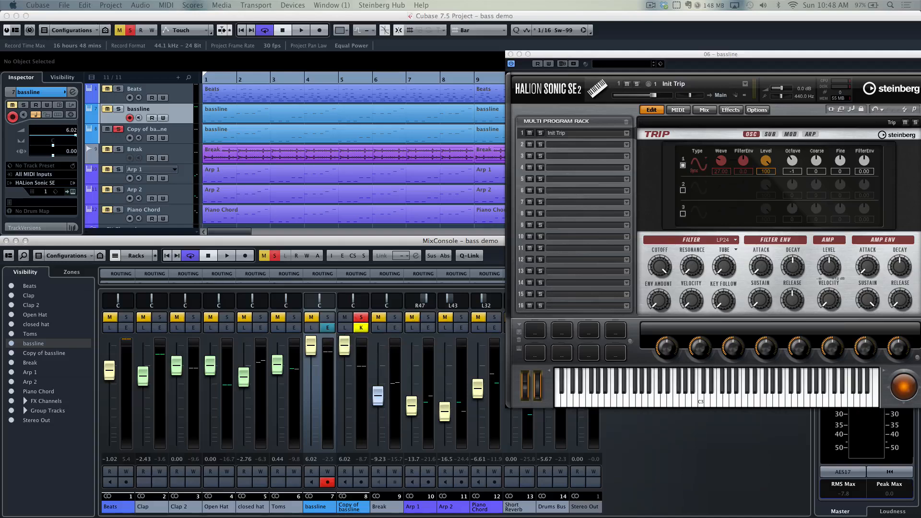
left_click_drag(544, 206, 178, 96)
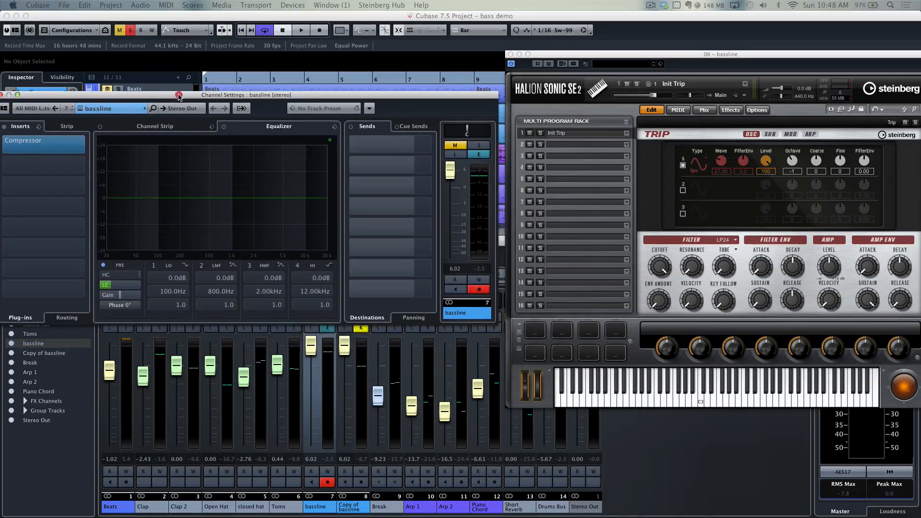
left_click(80, 109)
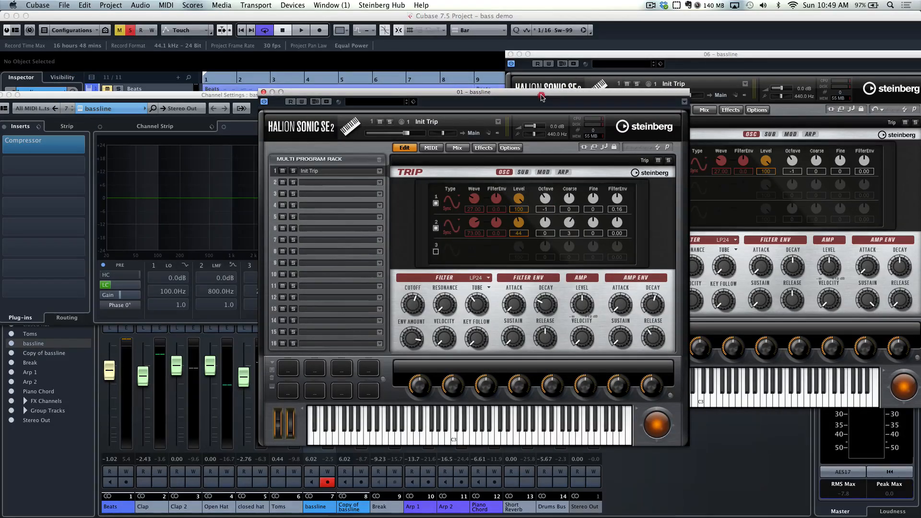
Place the original bassline's instrument window beside the duplicate's for comparison, and enable oscillator 2 in the duplicate's synth
left_click_drag(541, 96, 352, 51)
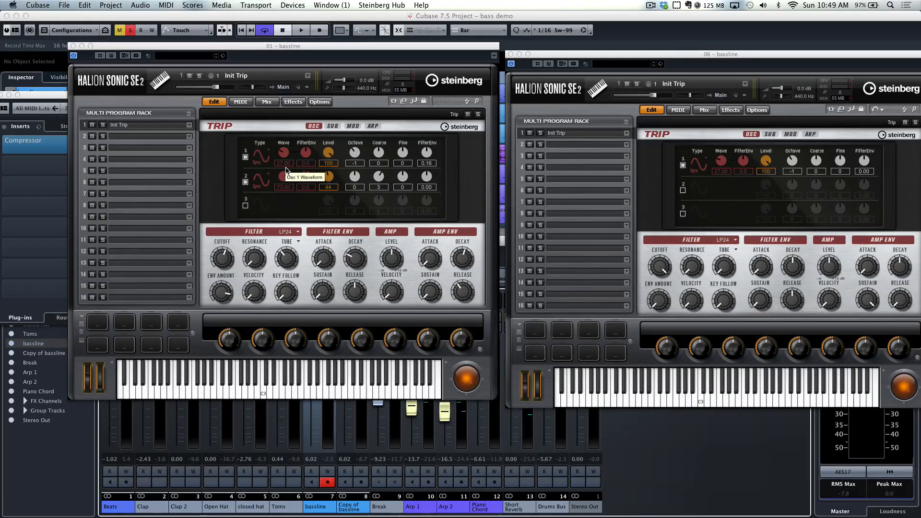
mouse_move(287, 152)
left_click(683, 190)
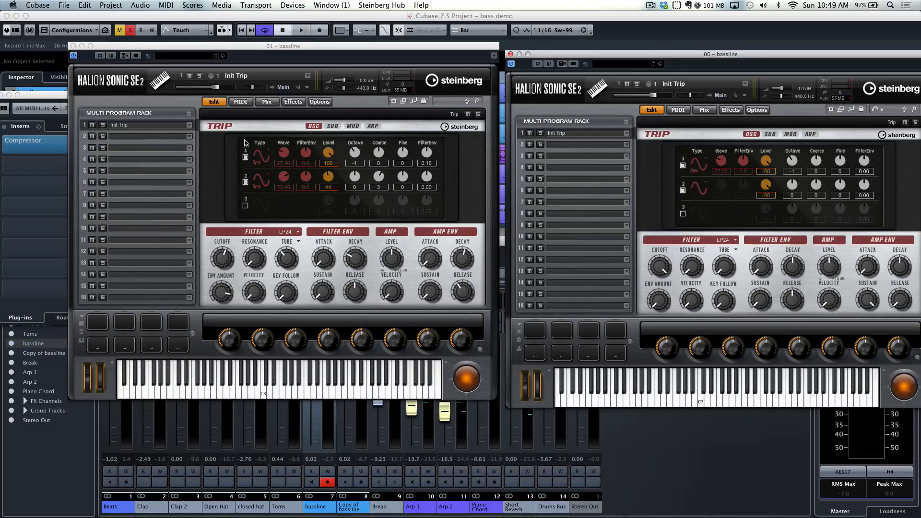
Close the original bassline's instrument and channel settings, and arrange the duplicate's channel settings and HALion Sonic SE window side by side
left_click(72, 46)
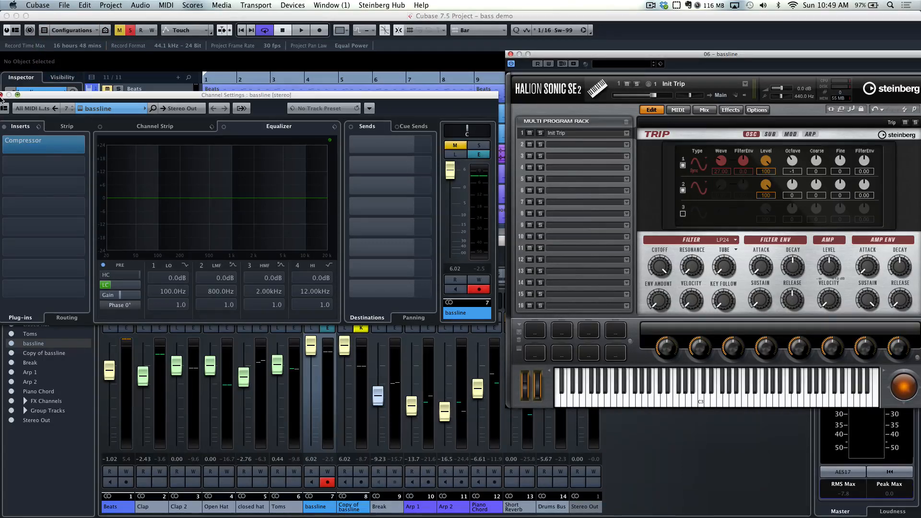
left_click(3, 95)
left_click(361, 327)
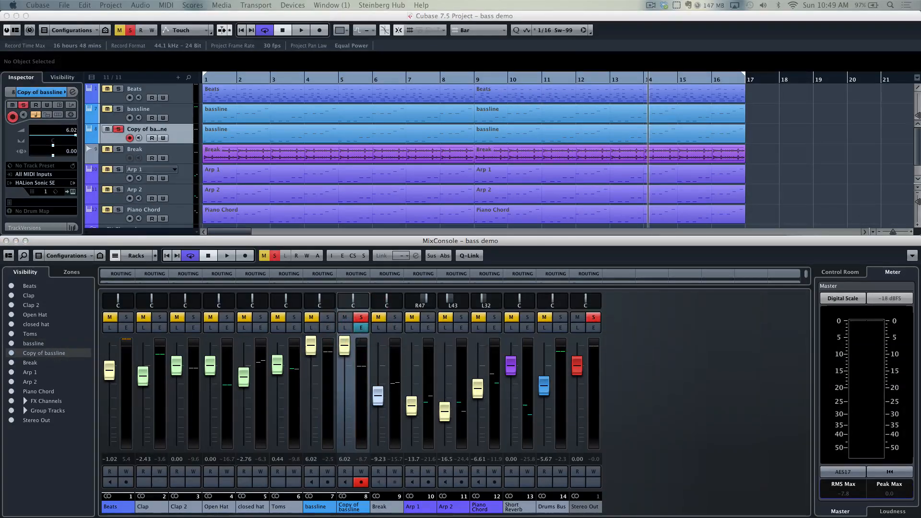
left_click_drag(920, 183, 263, 46)
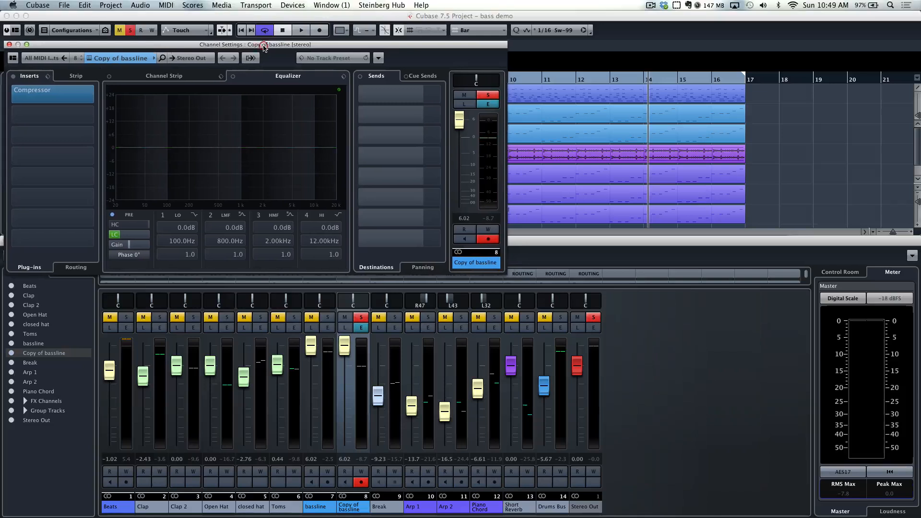
left_click(89, 62)
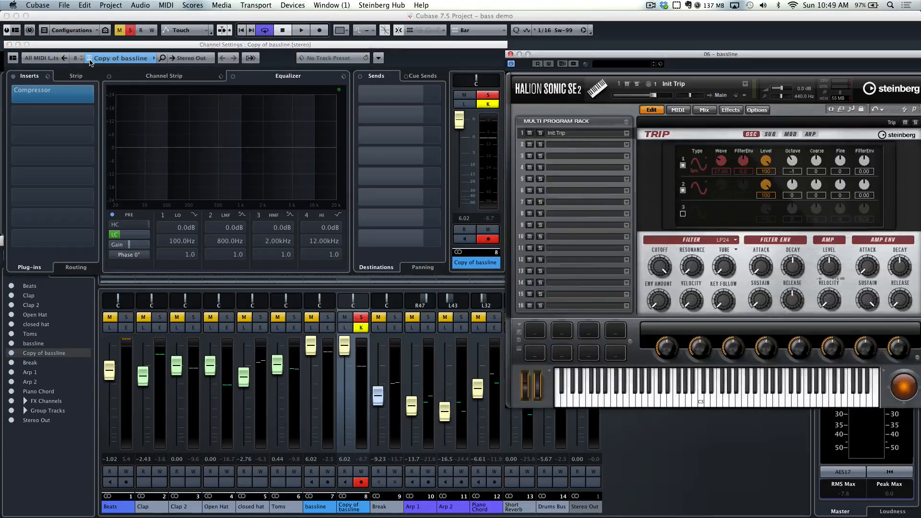
left_click_drag(648, 59, 537, 41)
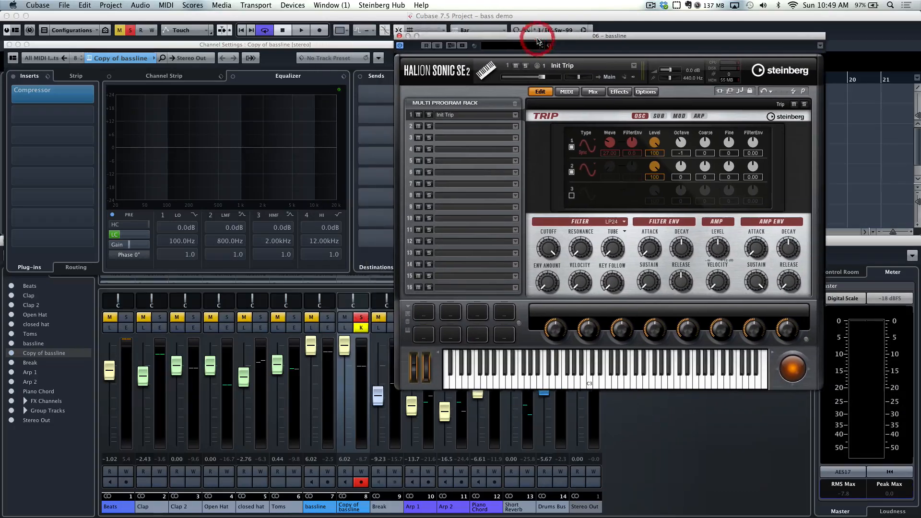
Set oscillator 2's Coarse tuning to 3 in the duplicated bassline's synth, keeping its Sine type
left_click(589, 170)
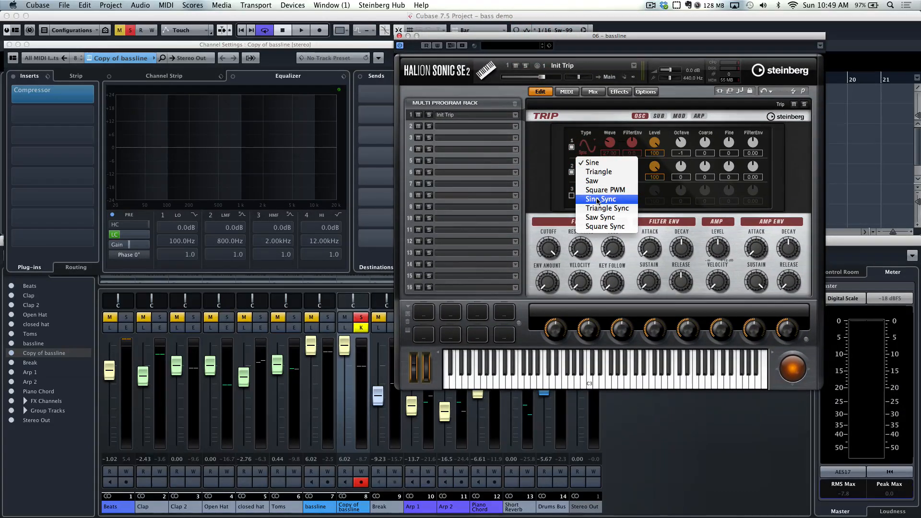
left_click(601, 99)
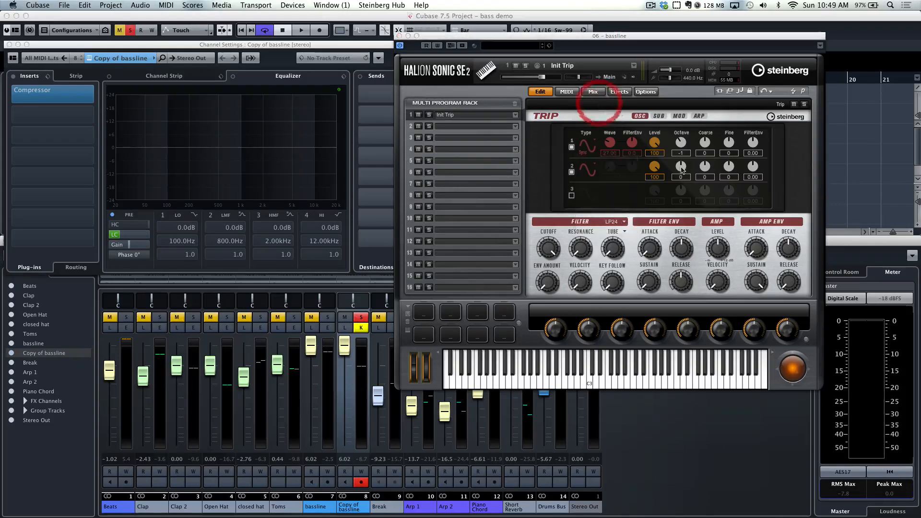
left_click_drag(704, 169, 703, 155)
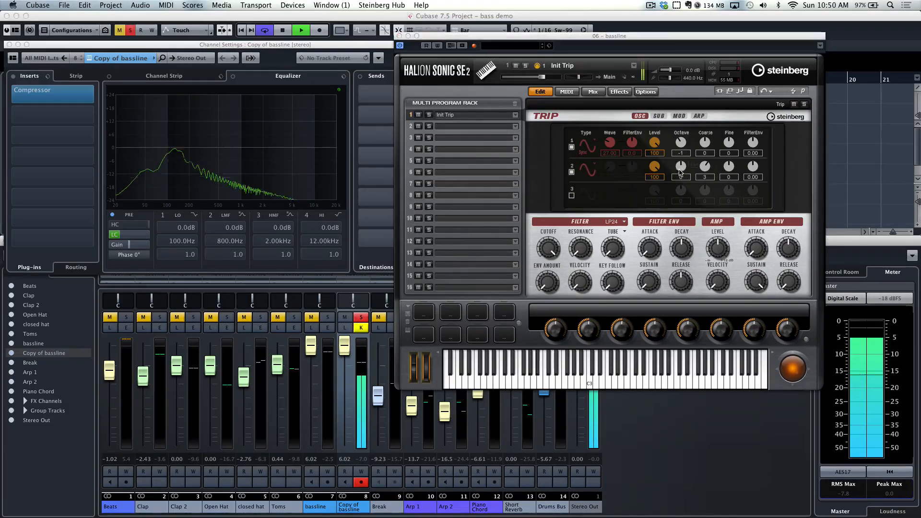
Try oscillator 2's Octave at 1 during playback, stop the transport, and return the Octave to 0
left_click_drag(679, 169, 679, 163)
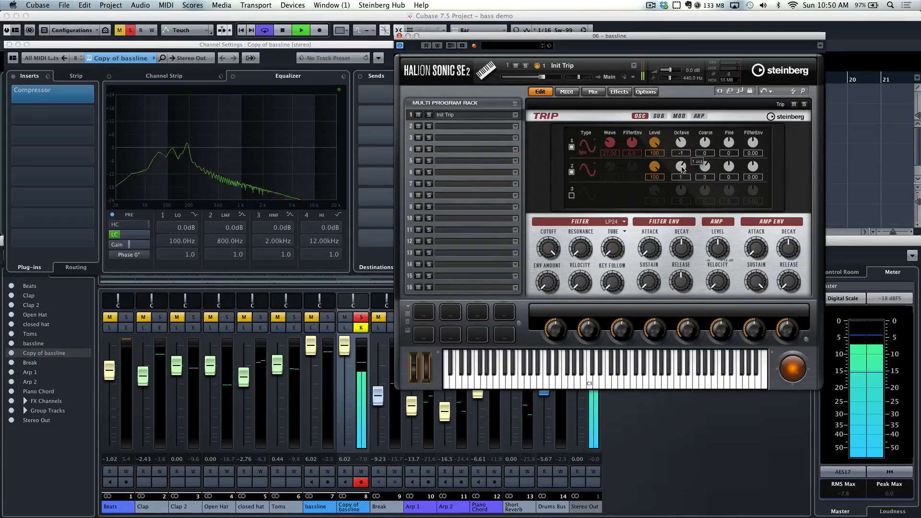
key("space")
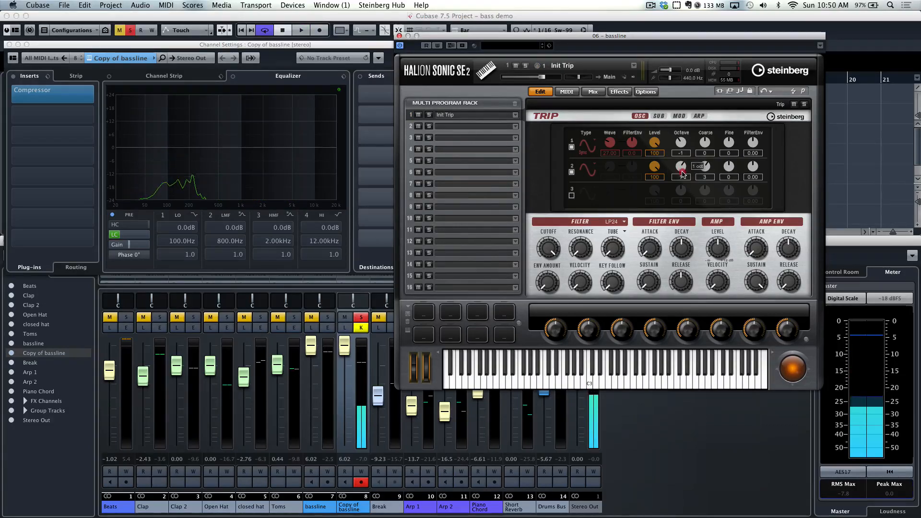
left_click_drag(683, 174, 682, 179)
Change the oscillator 2 type in the duplicated bassline's synth to Sine Sync
left_click(594, 168)
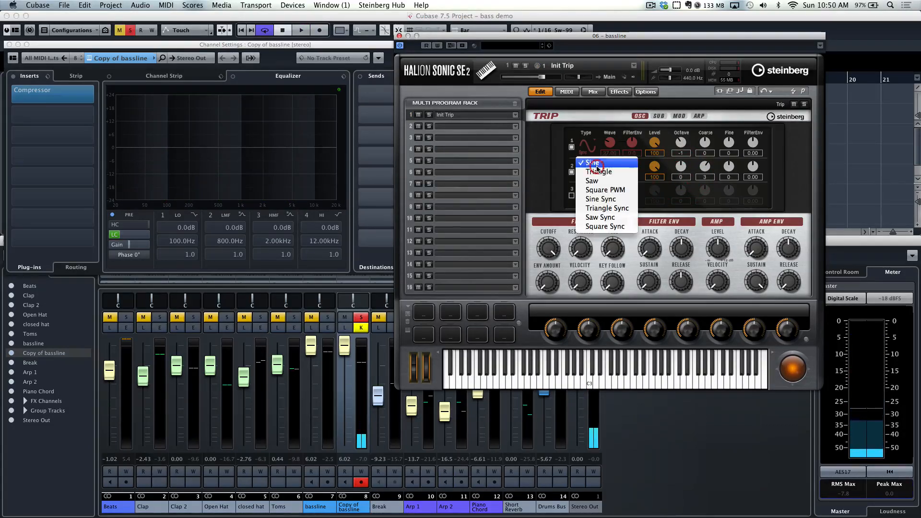
left_click(605, 198)
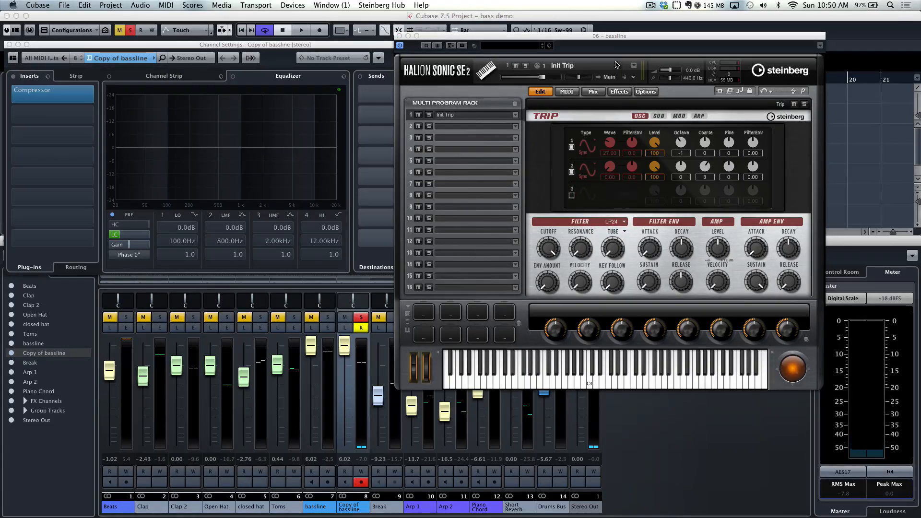
left_click(615, 36)
Raise oscillator 2's Wave in stages during playback to examine its effect on the equalizer spectrum, and stop the transport
key("space")
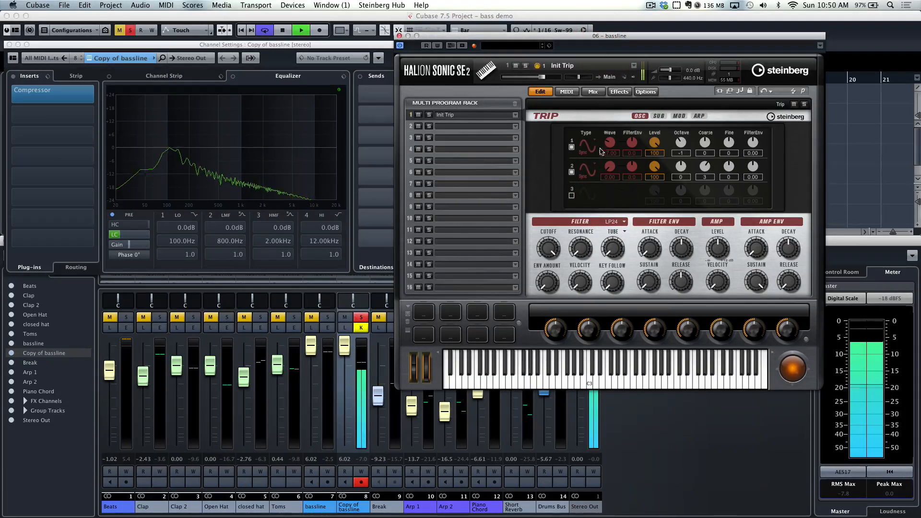
left_click_drag(610, 166, 606, 131)
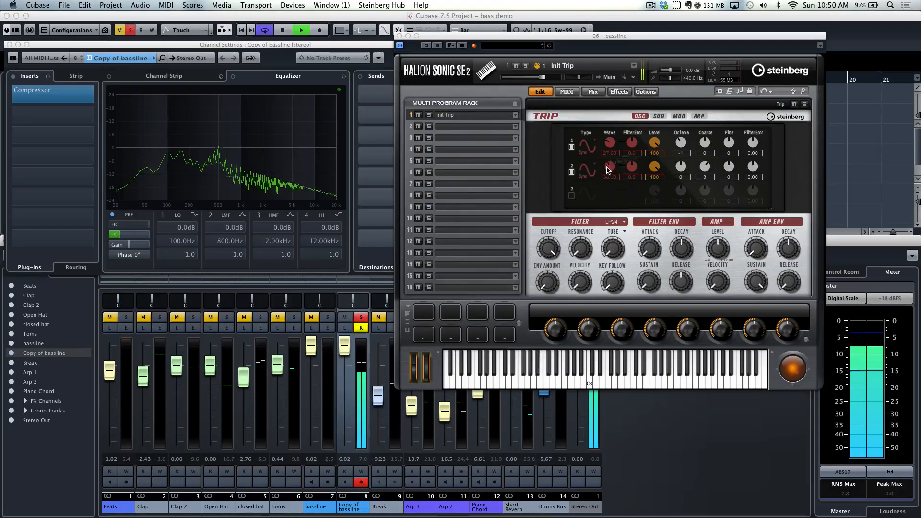
left_click_drag(609, 167, 610, 142)
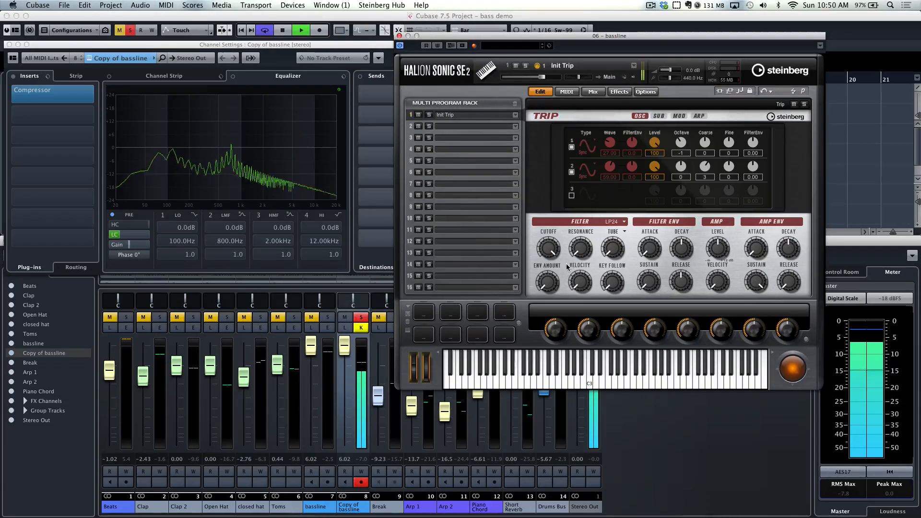
key("space")
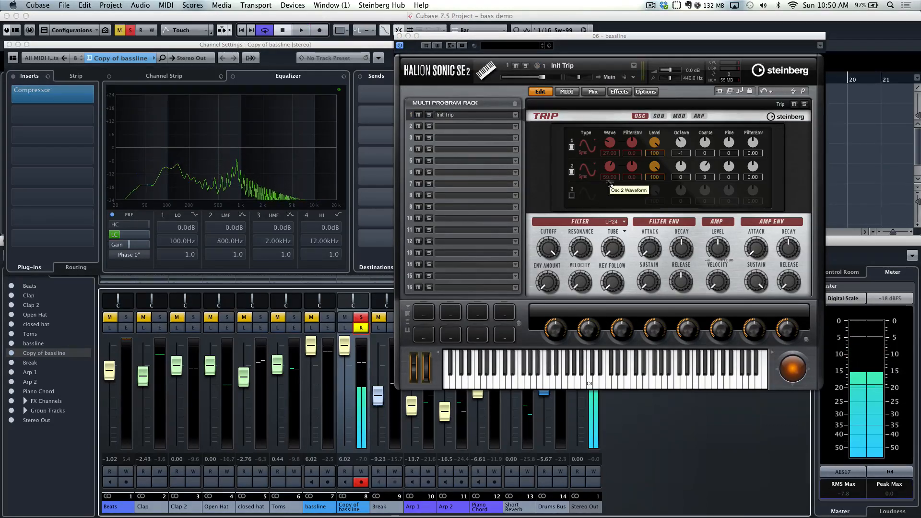
Open the original bassline's channel settings and HALion Sonic SE, with its instrument window clear of the duplicate's oscillator section
left_click(328, 328)
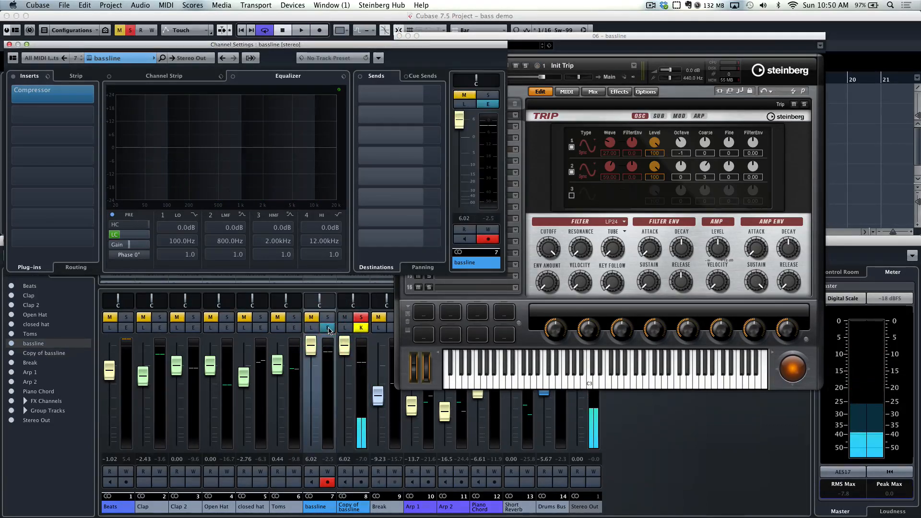
left_click(88, 59)
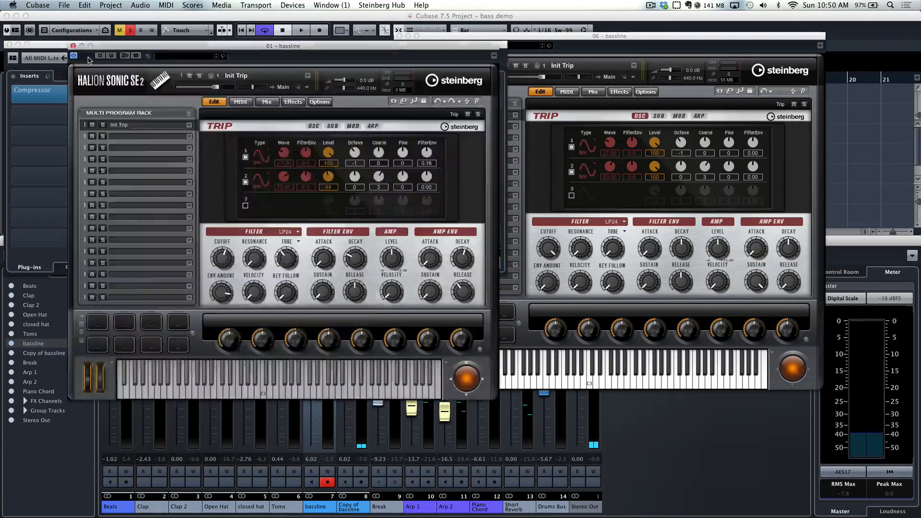
left_click_drag(262, 45, 191, 14)
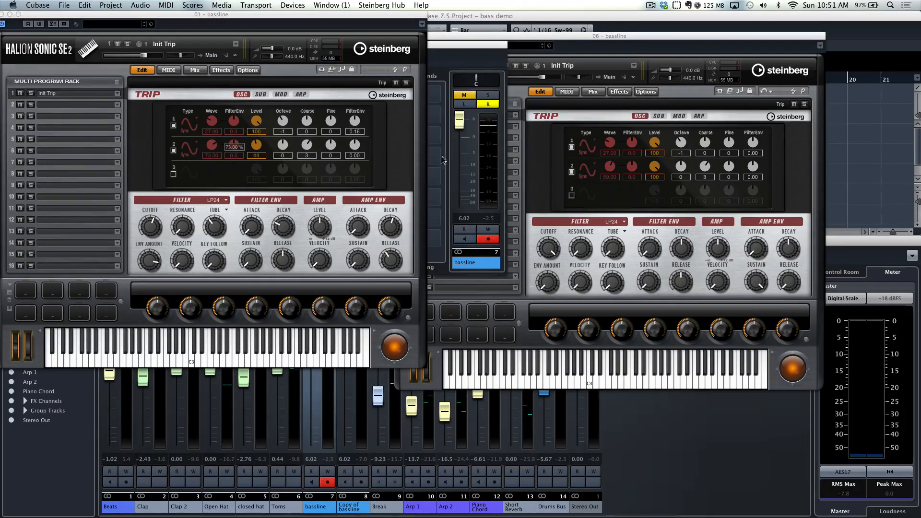
Set oscillator 2's Wave to 73.00 in the duplicated bassline's synth to match the original
left_click_drag(610, 167, 611, 157)
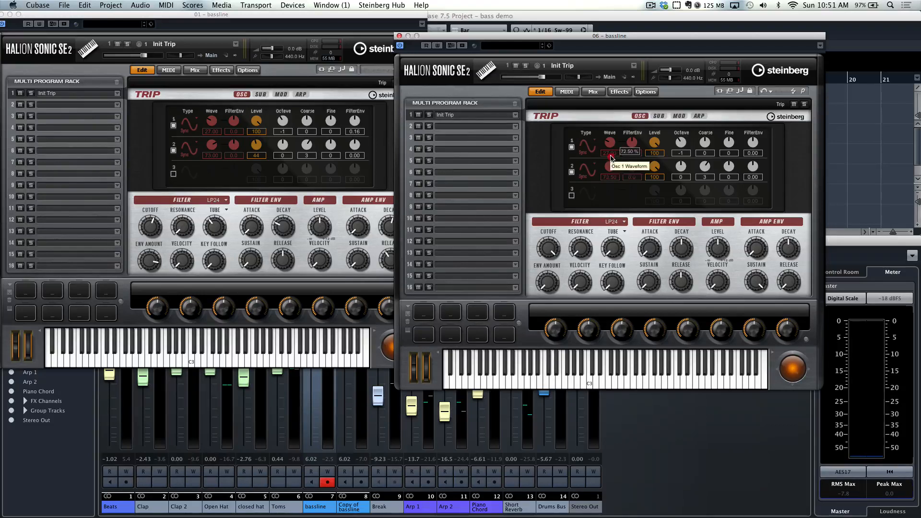
left_click(612, 178)
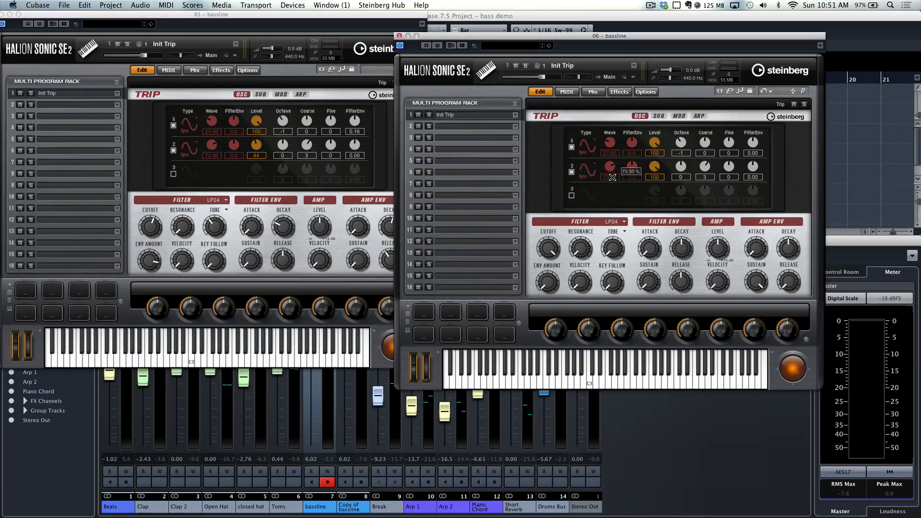
left_click_drag(607, 162, 606, 166)
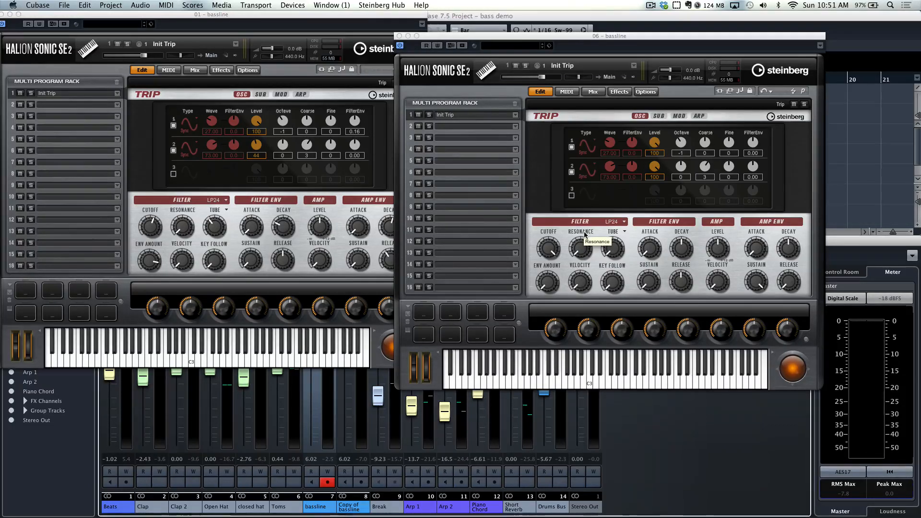
During playback, lower the duplicate's filter Cutoff and filter envelope Decay, and raise its Env Amount to match the original bassline
key("space")
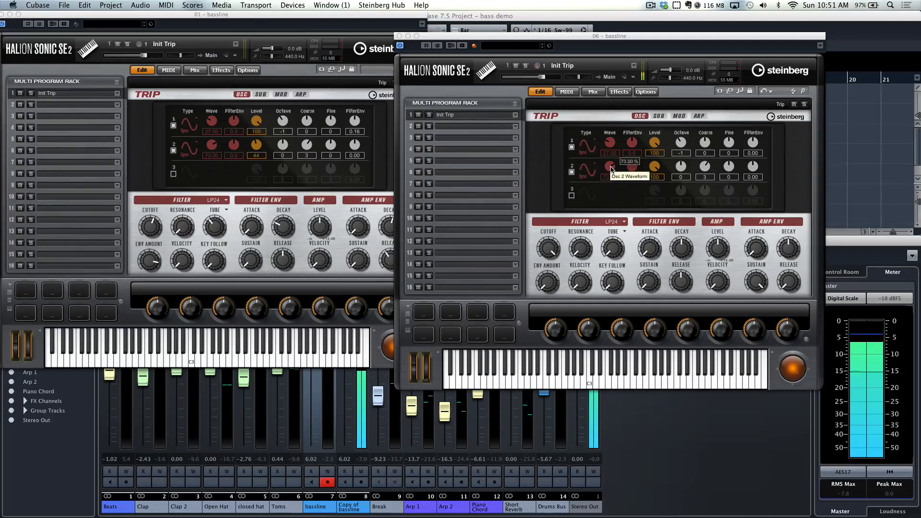
left_click(553, 255)
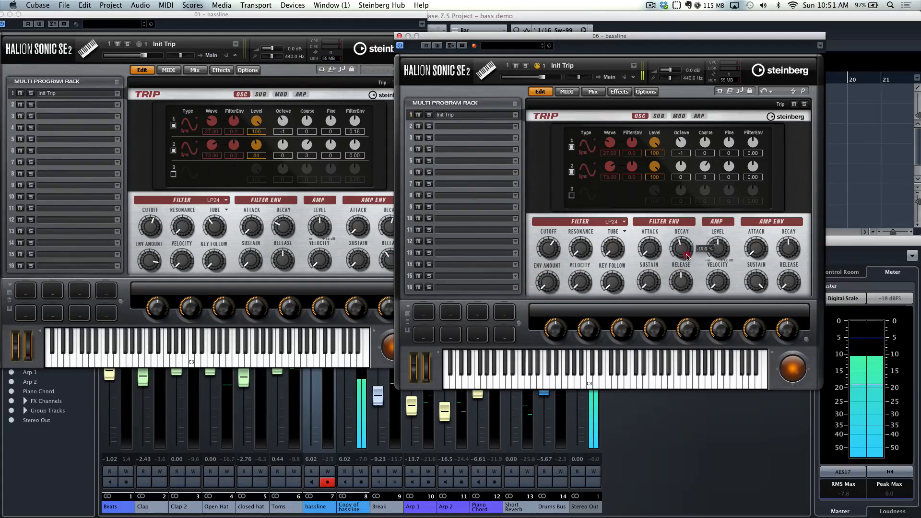
left_click_drag(687, 268, 688, 269)
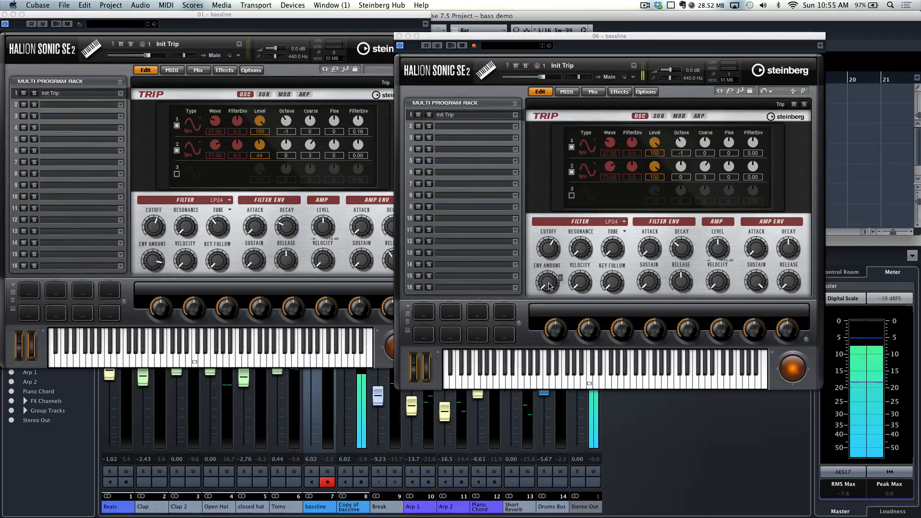
left_click_drag(548, 283, 554, 204)
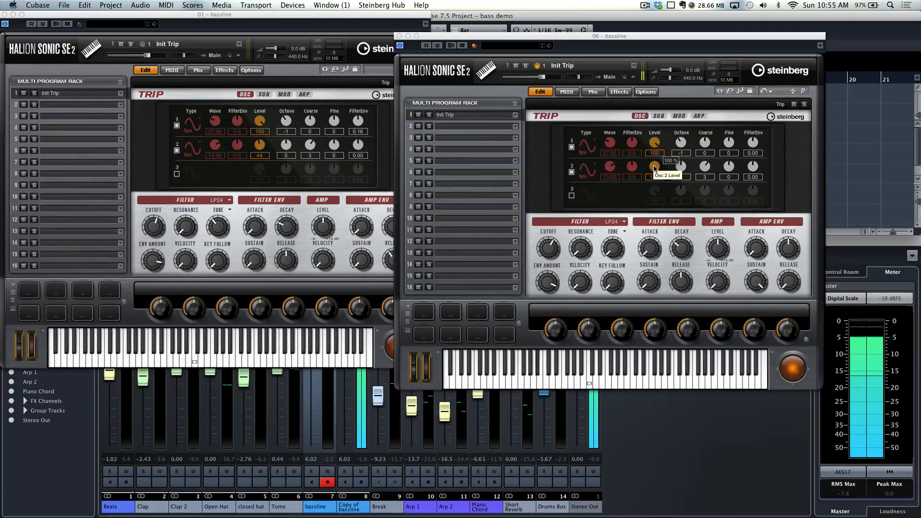
Set oscillator 2's Level to 44 in the duplicated bassline's synth
left_click_drag(655, 168, 659, 224)
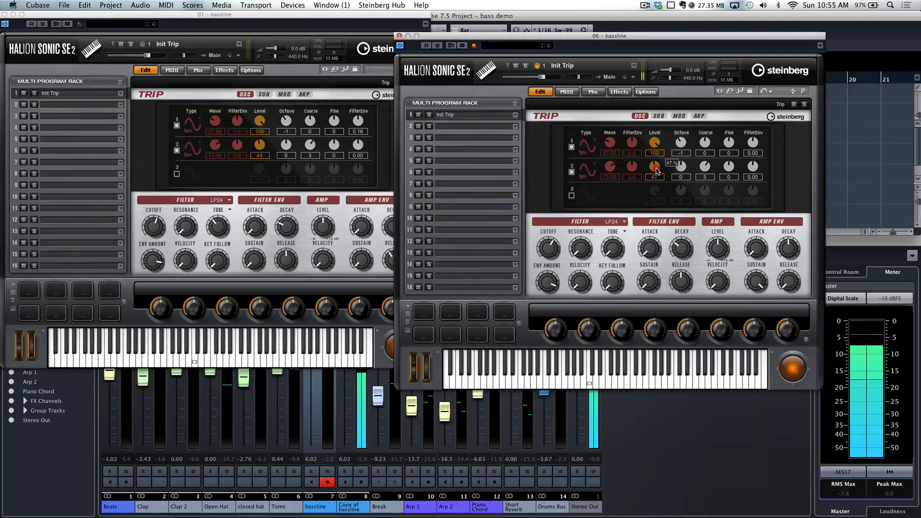
left_click(656, 173)
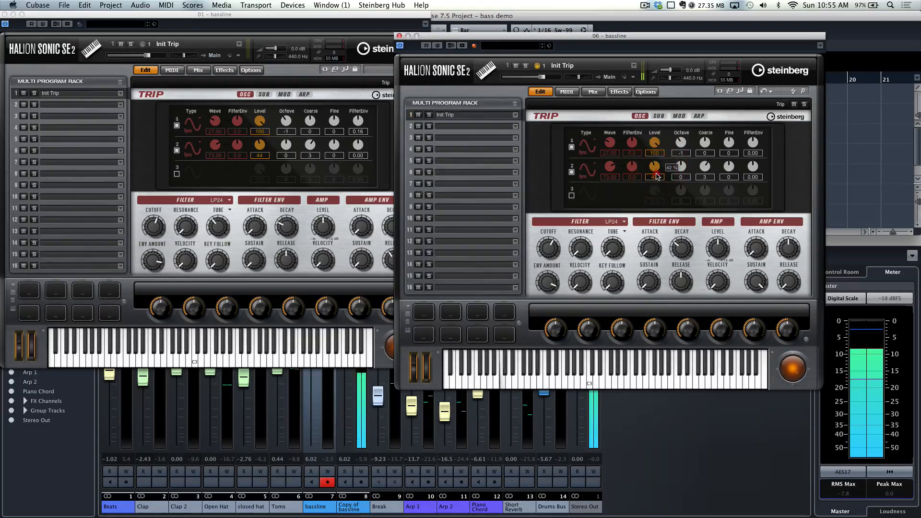
left_click_drag(656, 173, 651, 168)
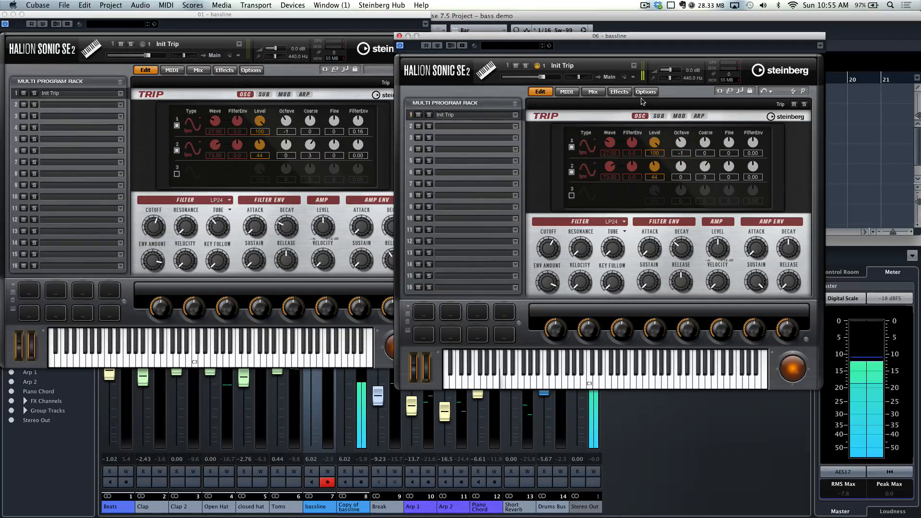
Turn on the Reverb in the Main FX1 slot of the duplicate's synth, and close both bassline instrument windows
left_click(619, 93)
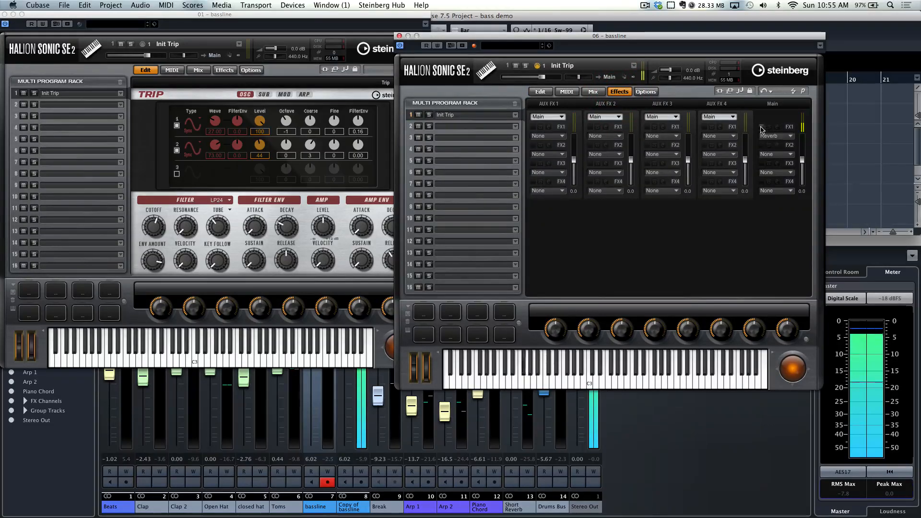
left_click(761, 127)
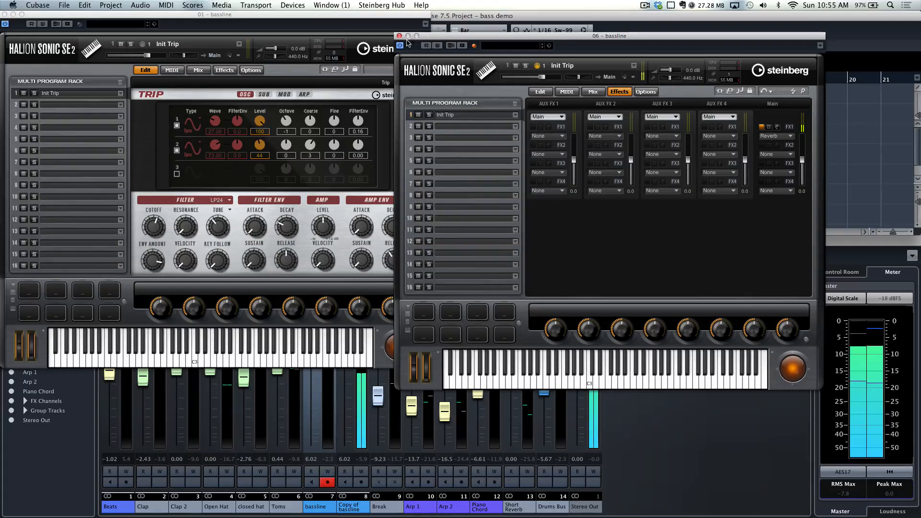
left_click(400, 36)
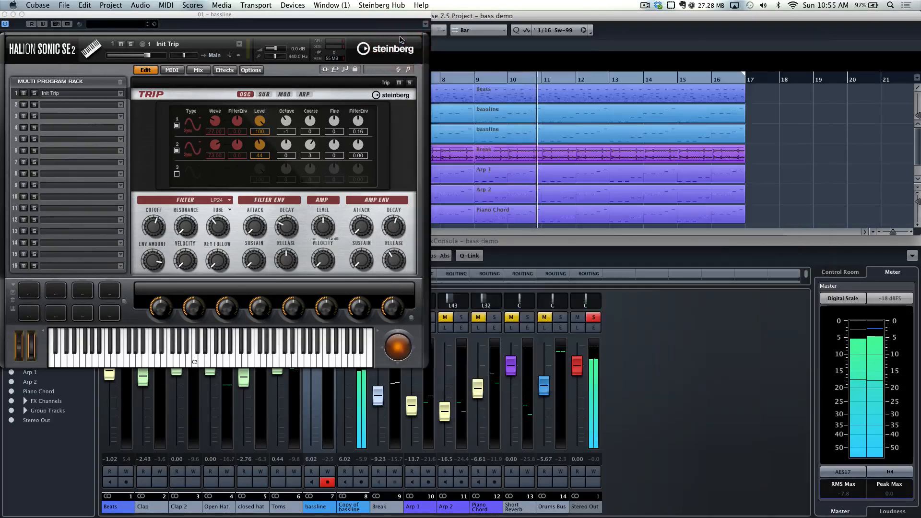
left_click(5, 15)
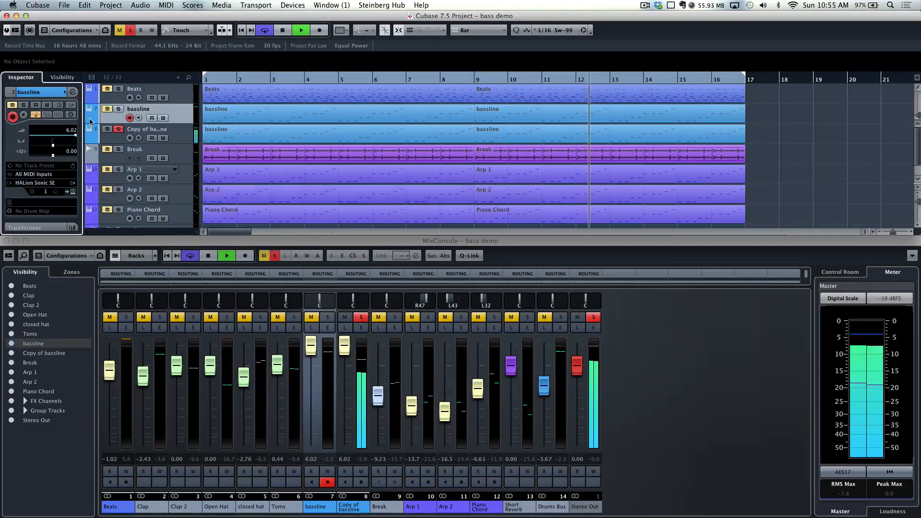
Stop playback, unsolo the duplicated bassline, mute the original bassline track, and play the full mix with the duplicate
key("space")
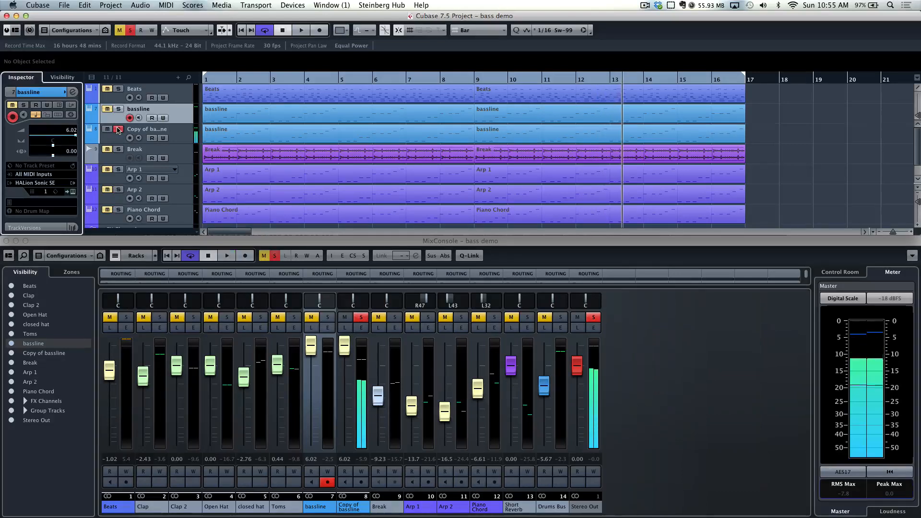
left_click(118, 130)
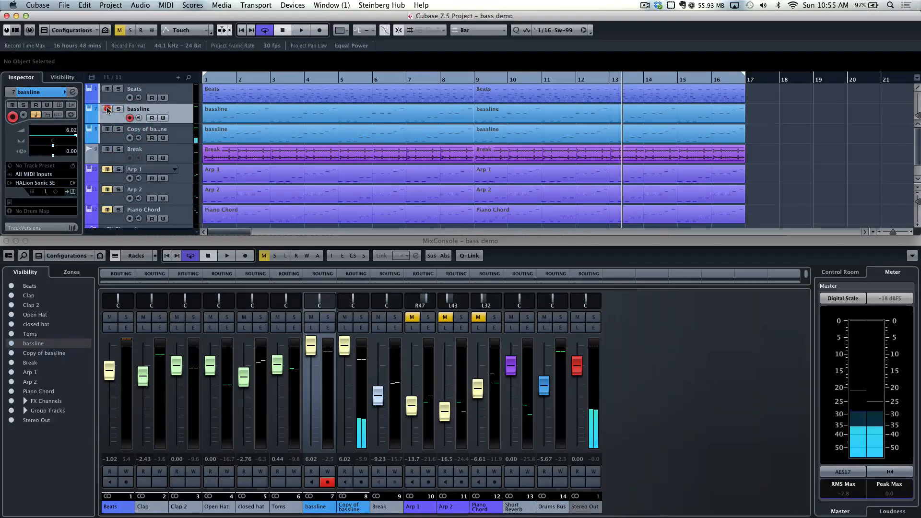
left_click(107, 109)
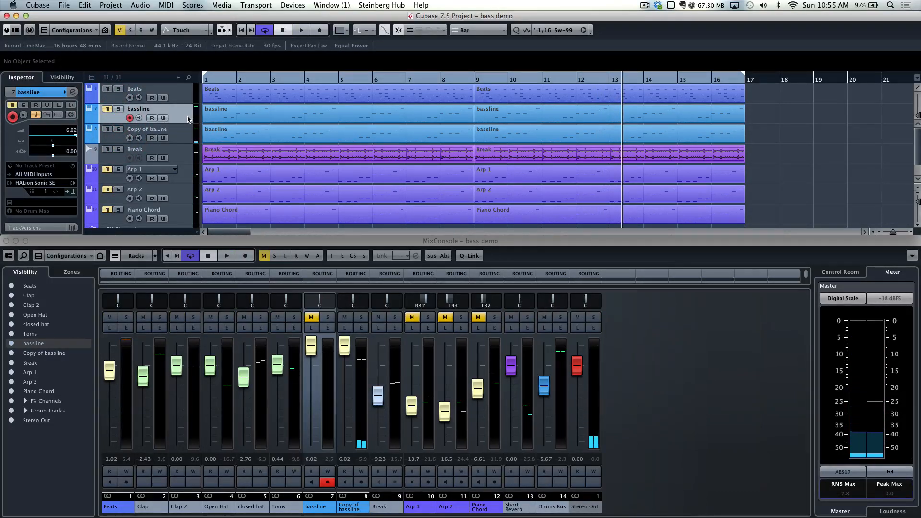
key("space")
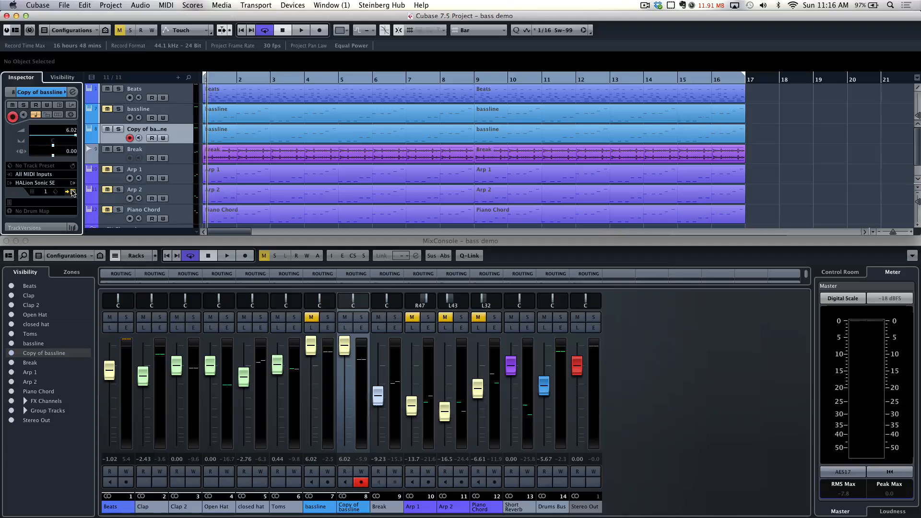
Solo the duplicated bassline, open its synth, and raise the filter's Tube distortion while playing the part
left_click(73, 192)
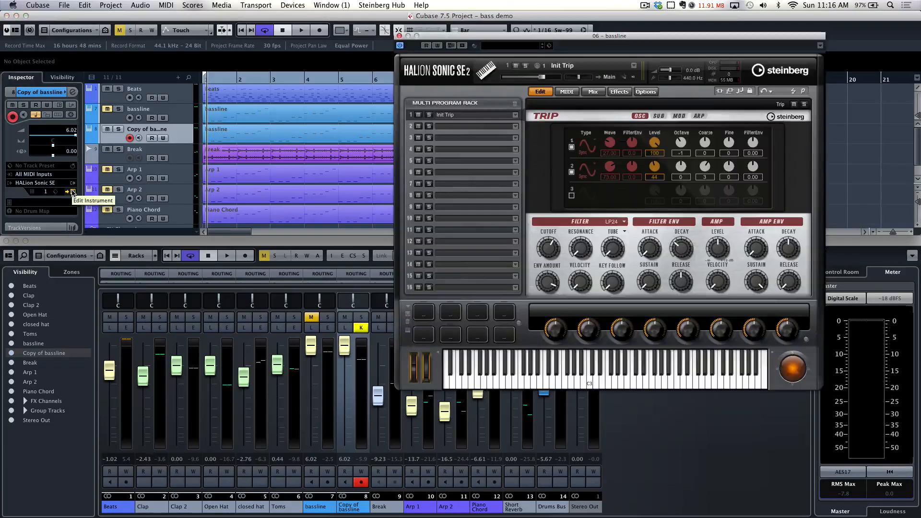
left_click(118, 132)
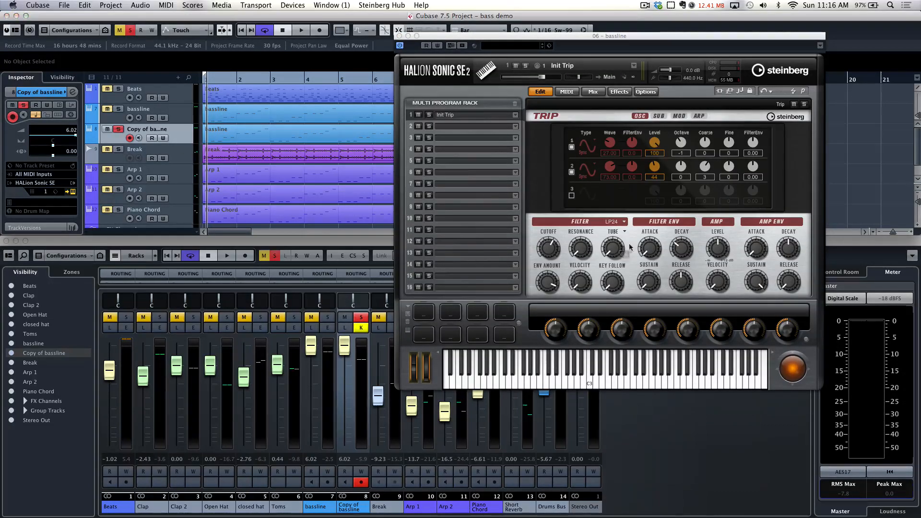
mouse_move(617, 247)
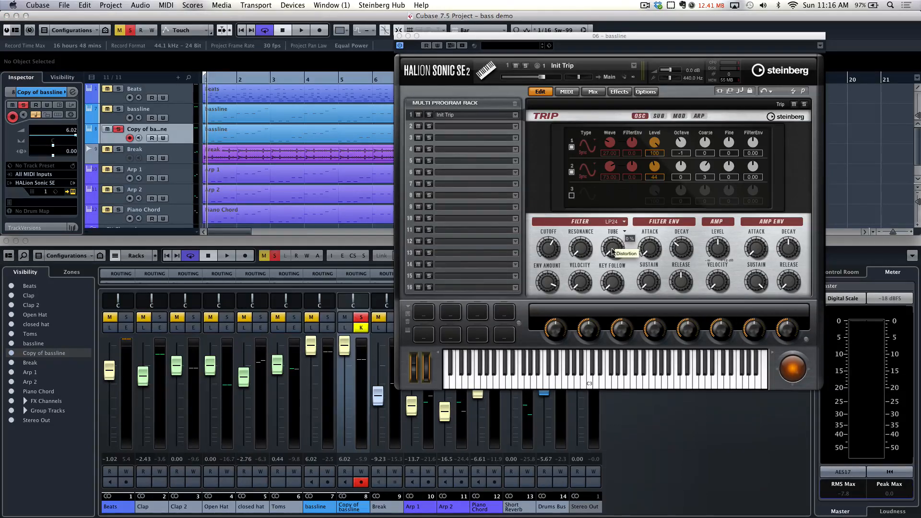
left_click_drag(613, 250, 613, 259)
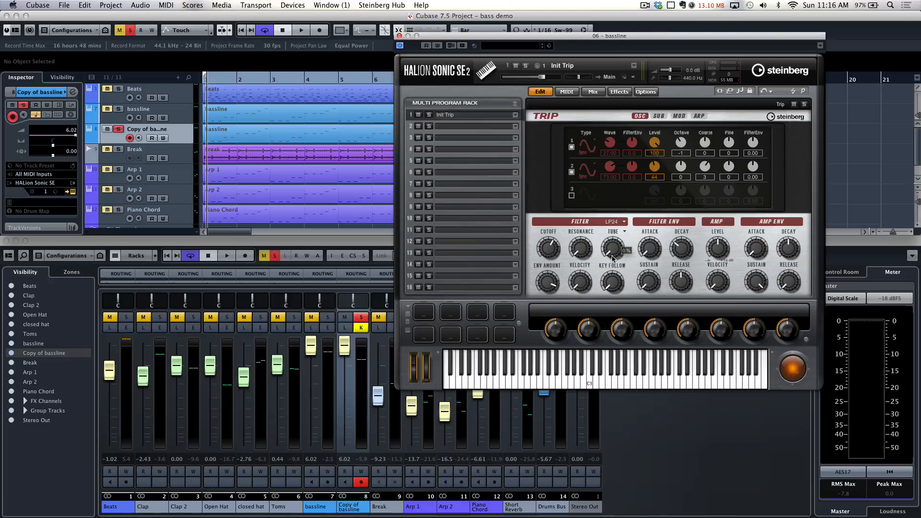
key("space")
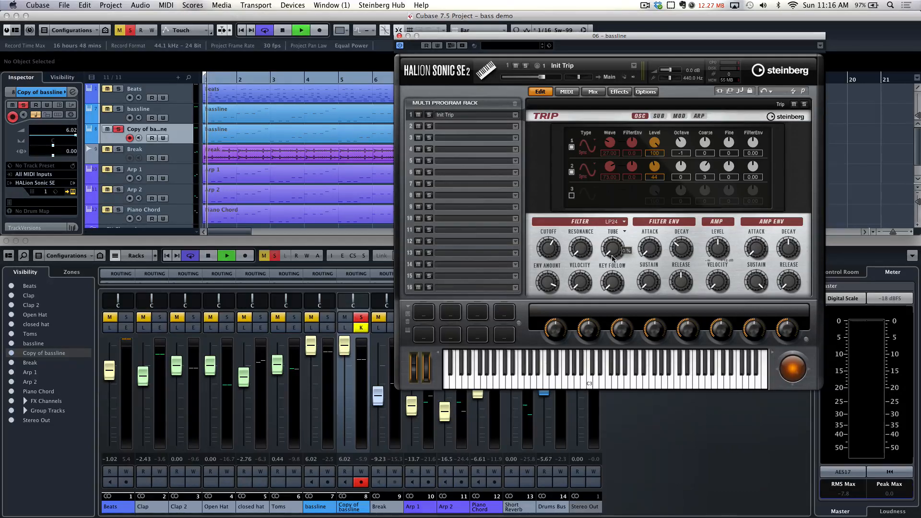
mouse_move(613, 259)
left_mouse_down()
mouse_move(607, 198)
mouse_move(613, 249)
left_mouse_up()
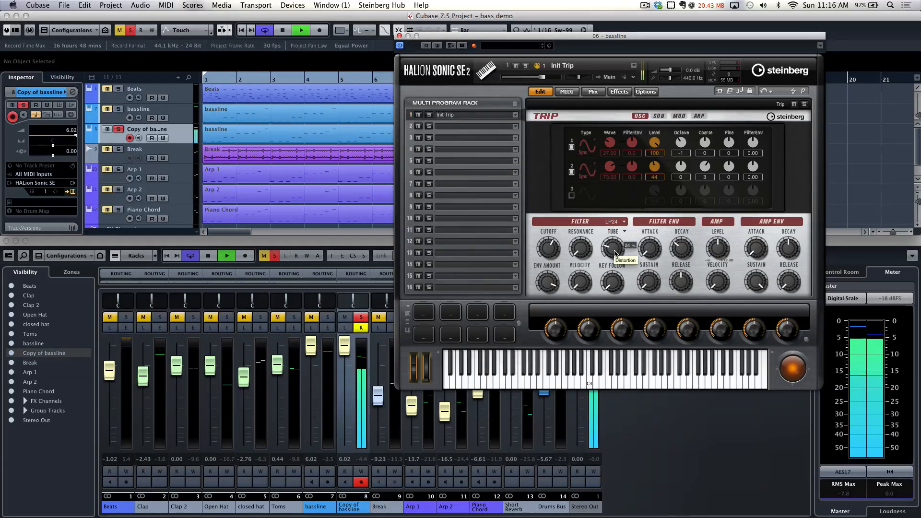
key("space")
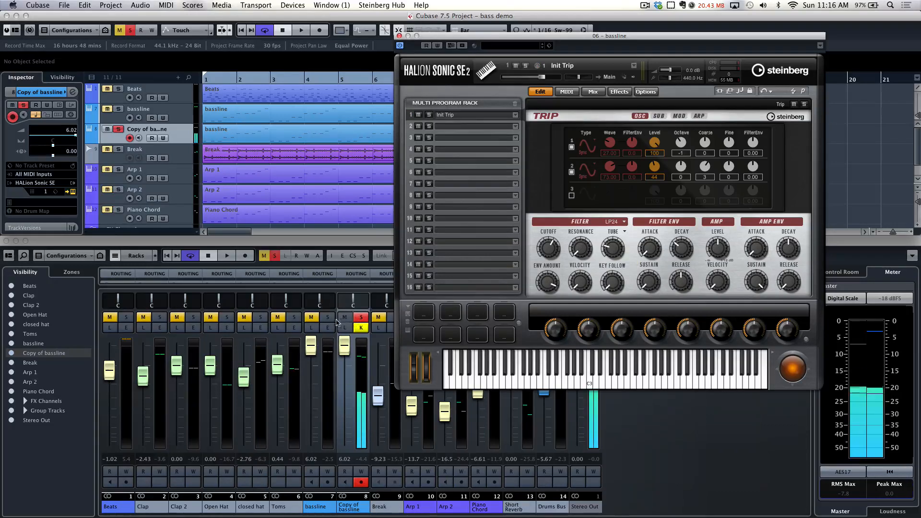
Check the Tube distortion in the original bassline's synth, raise the duplicate's distortion to match, and close both instrument windows
left_click(181, 114)
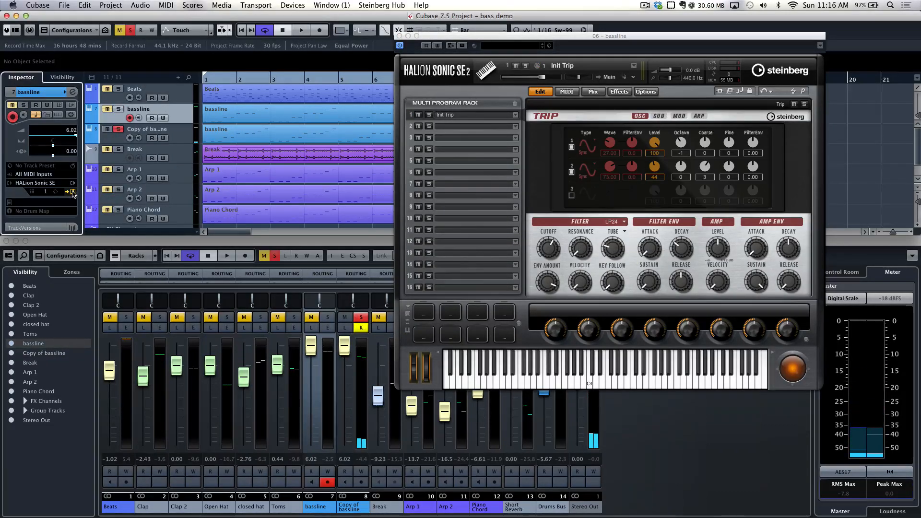
left_click(73, 192)
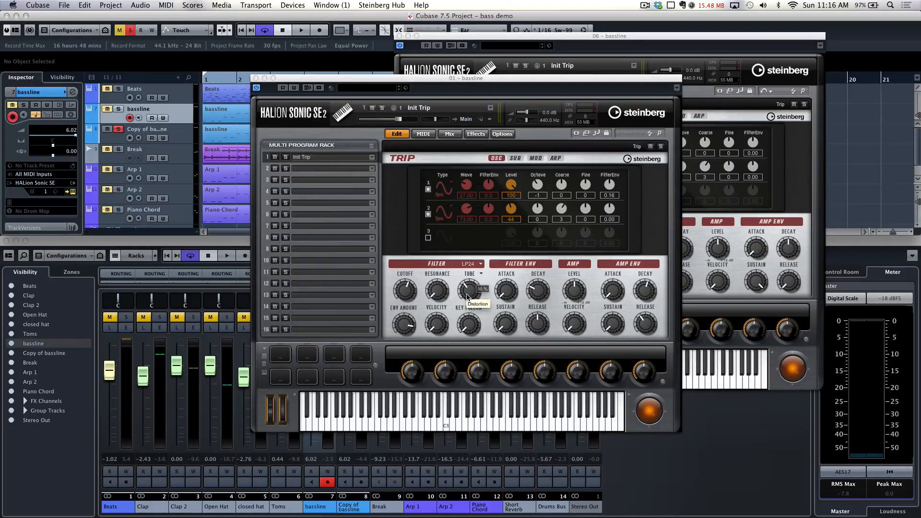
left_click(256, 78)
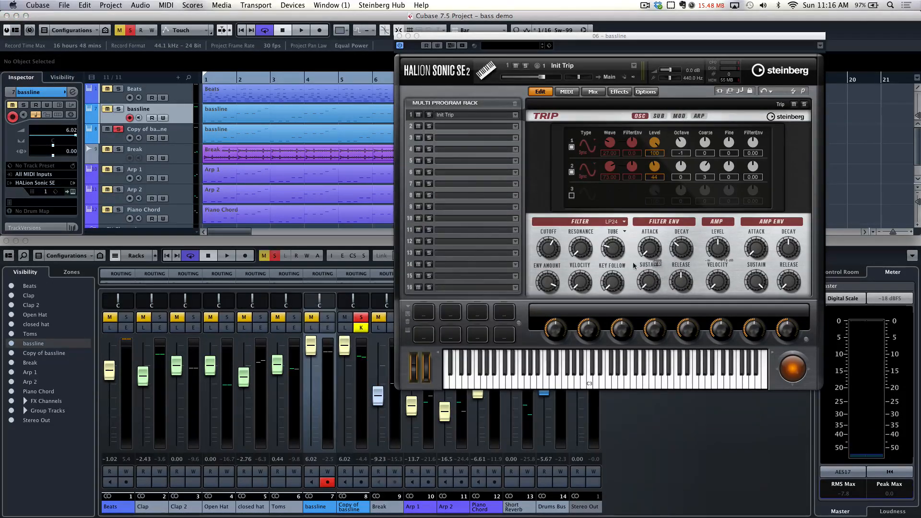
left_click(613, 248)
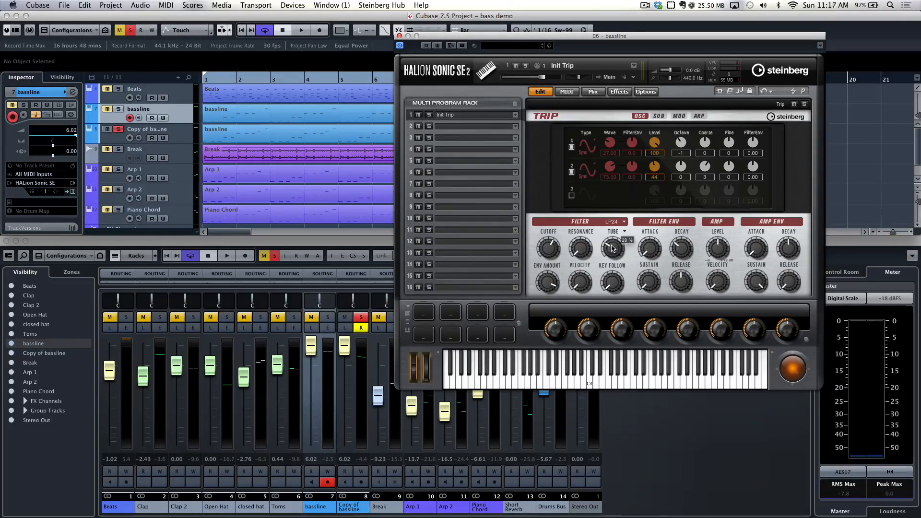
left_click_drag(612, 242, 611, 241)
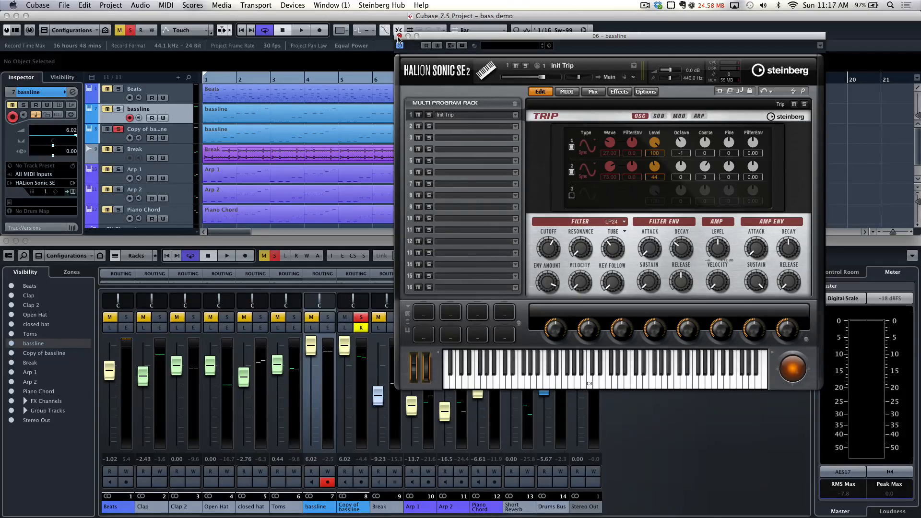
left_click(399, 36)
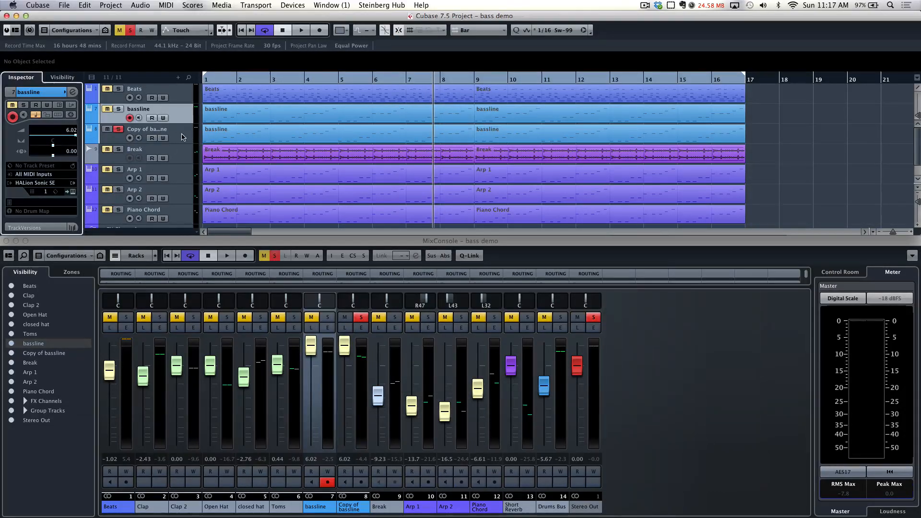
Unsolo the duplicated bassline, play the full mix from the start, and solo the duplicate again during playback
left_click(183, 138)
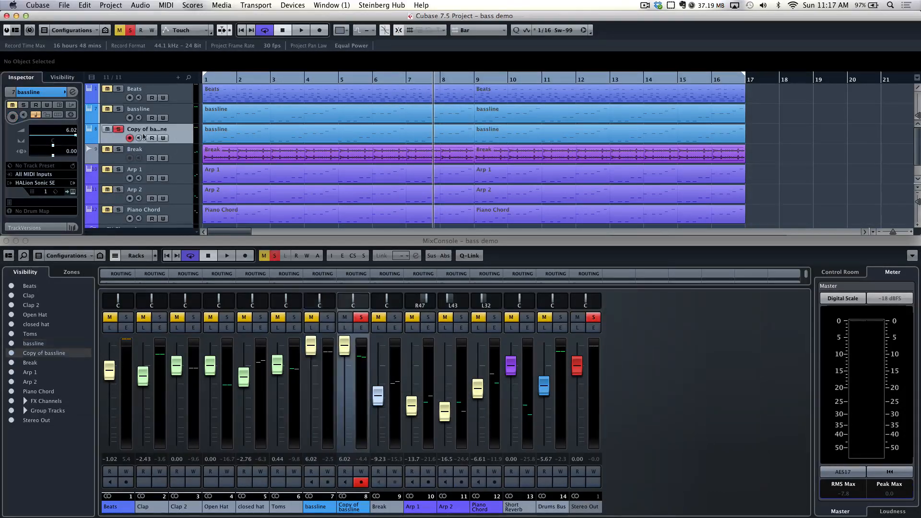
left_click(119, 129)
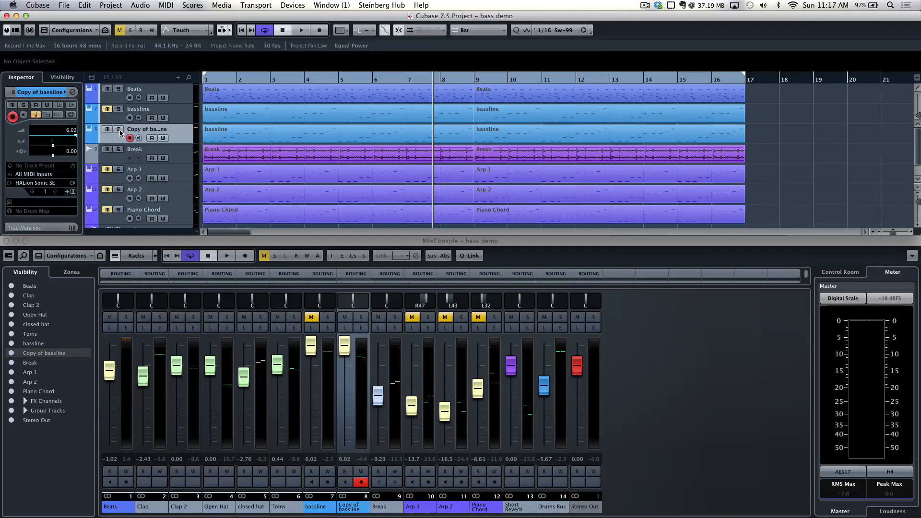
left_click(243, 31)
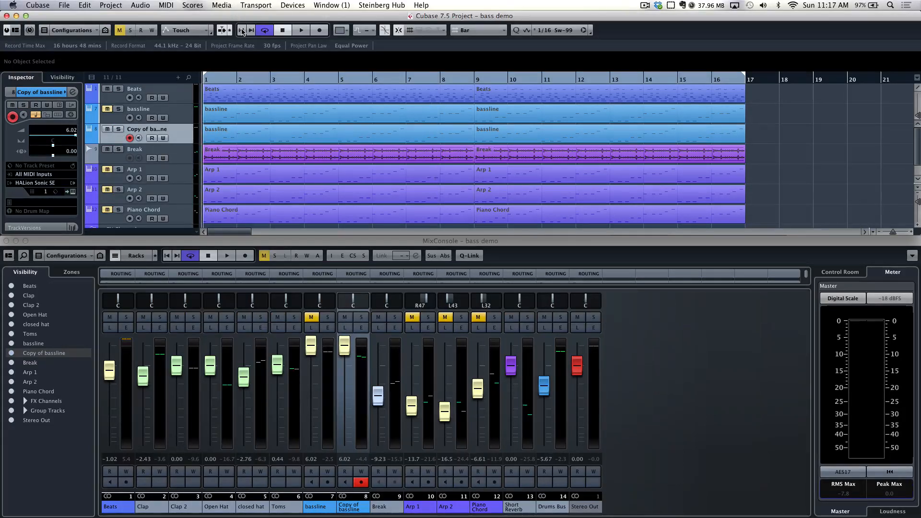
key("space")
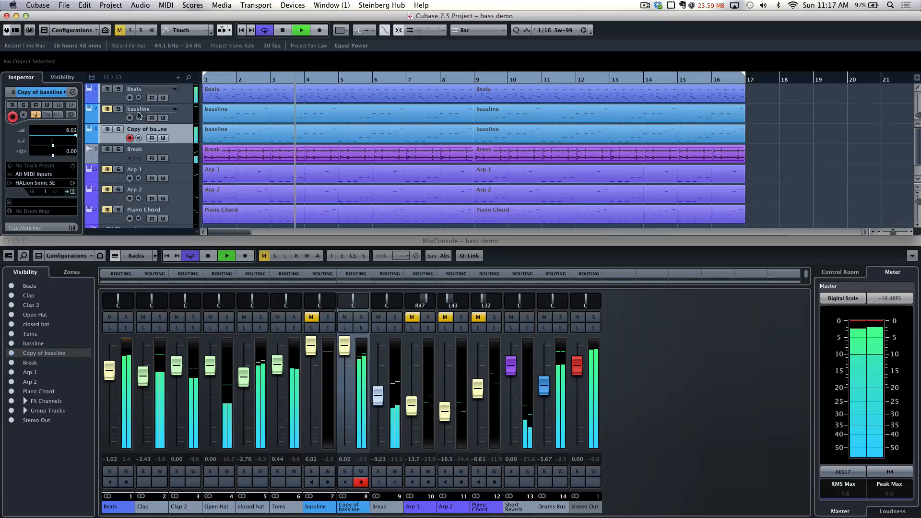
left_click(119, 132)
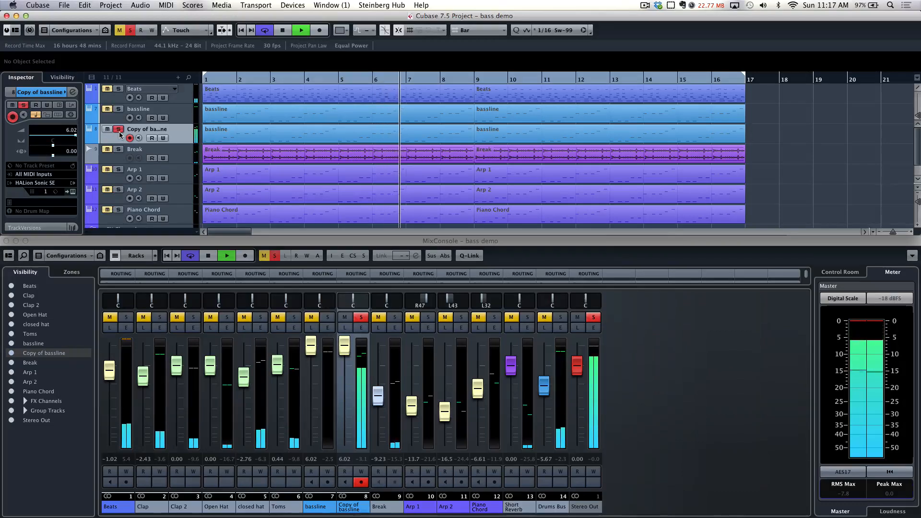
key("space")
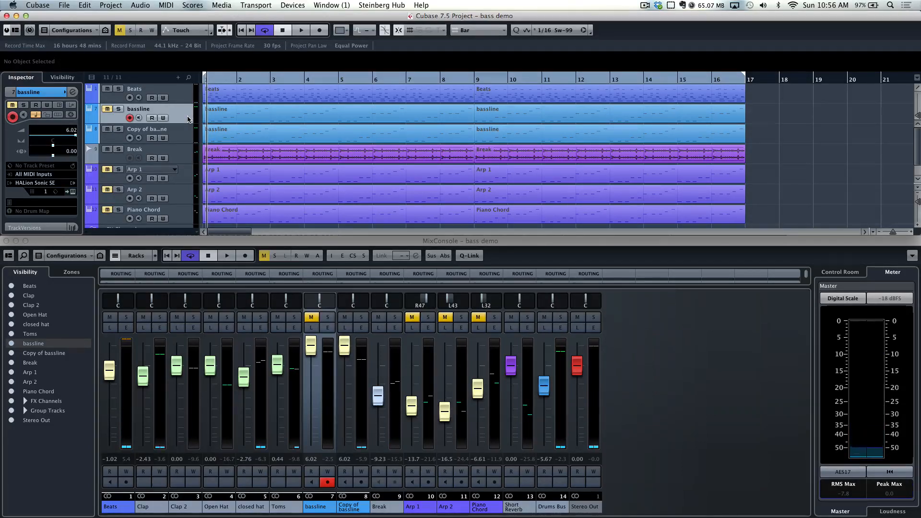
Open the original bassline's synth from its channel settings and review Trip's ARP, MOD, SUB and OSC pages and the MIDI settings
left_click(327, 328)
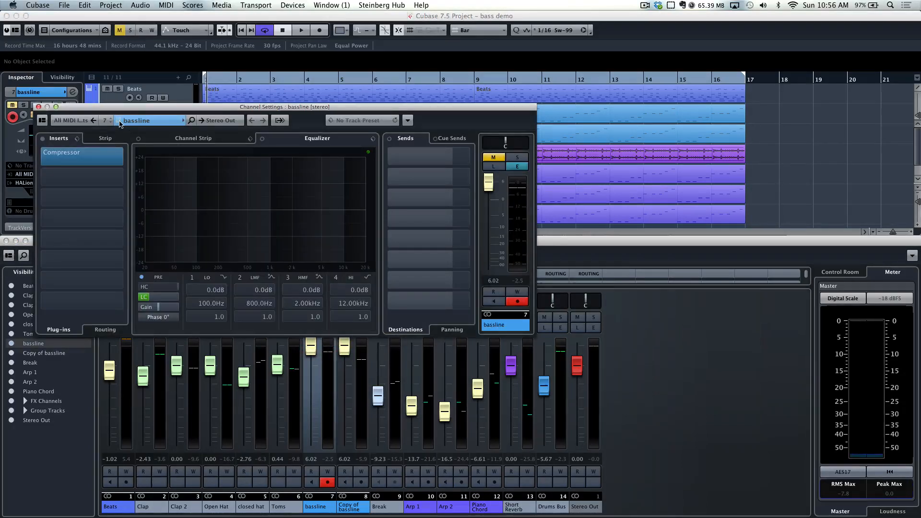
left_click(119, 122)
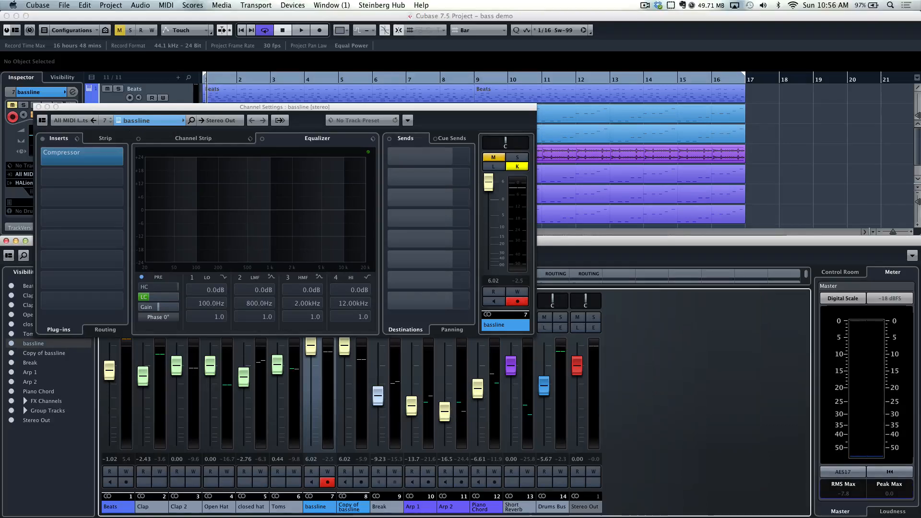
left_click_drag(580, 137, 386, 80)
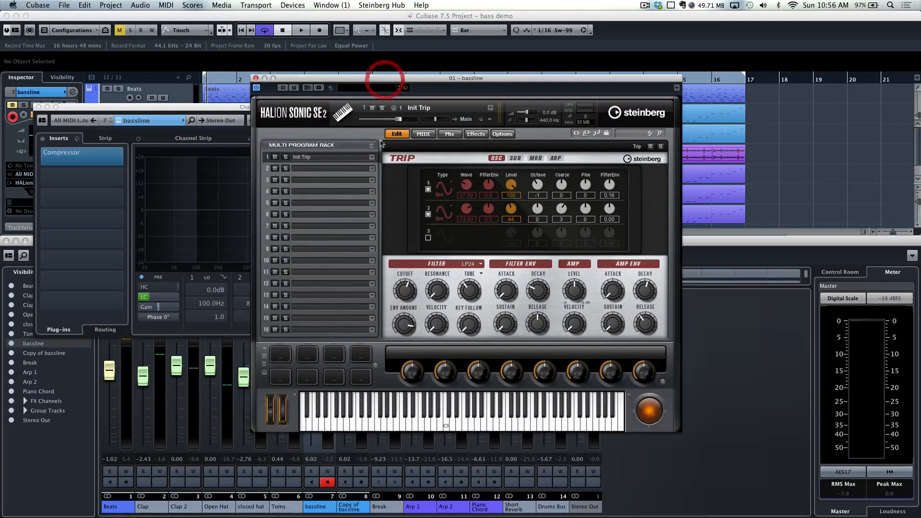
left_click(554, 160)
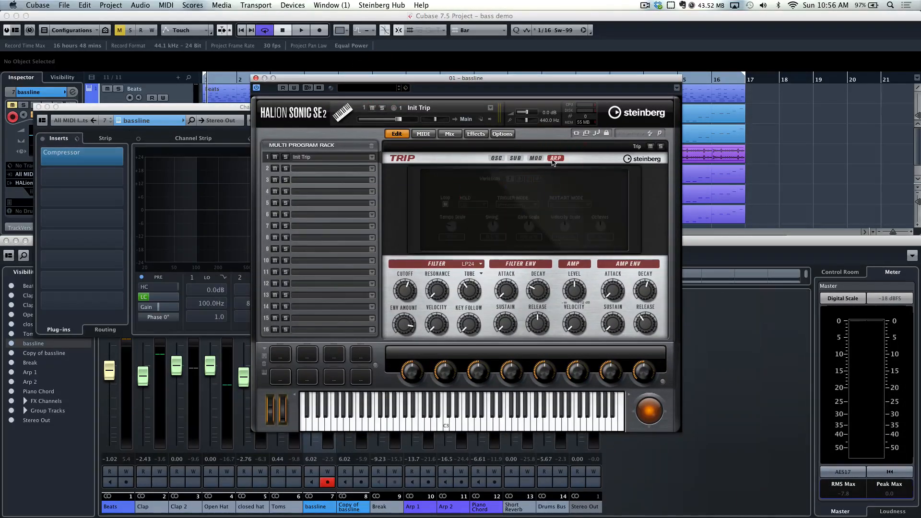
left_click(539, 159)
left_click(516, 159)
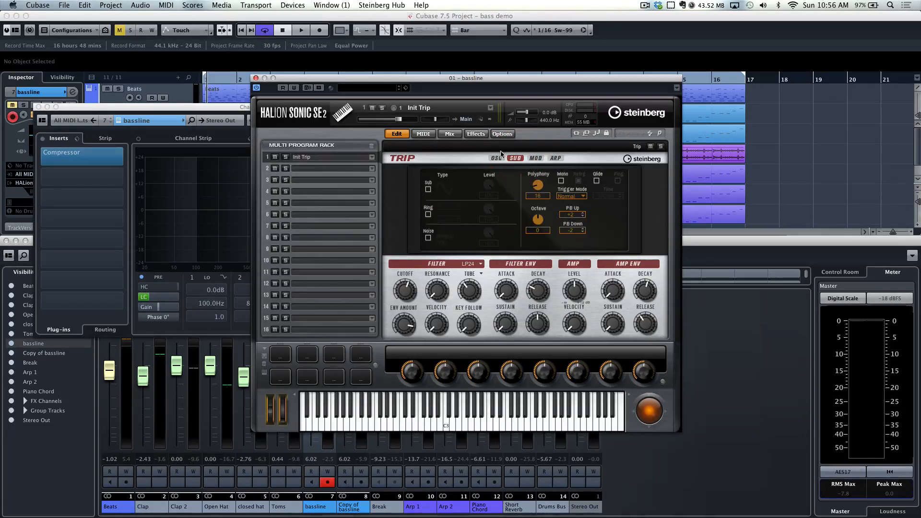
left_click(497, 158)
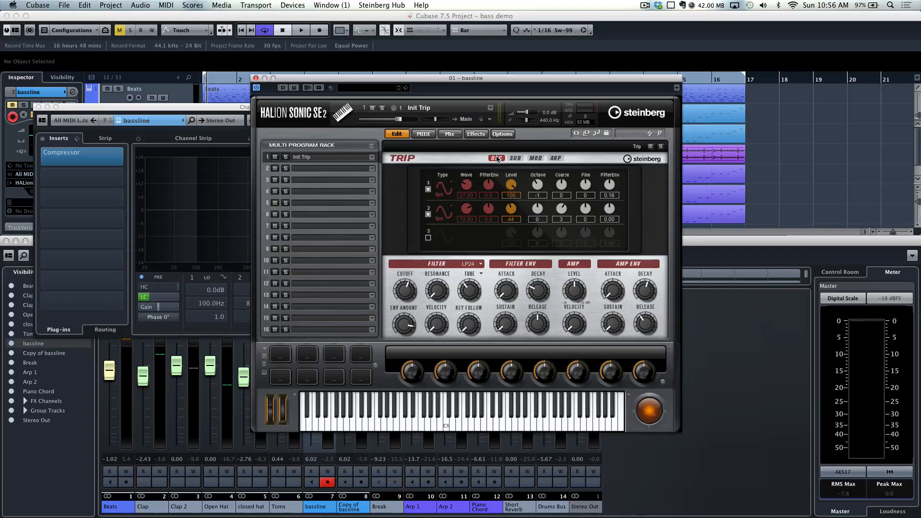
key("F3")
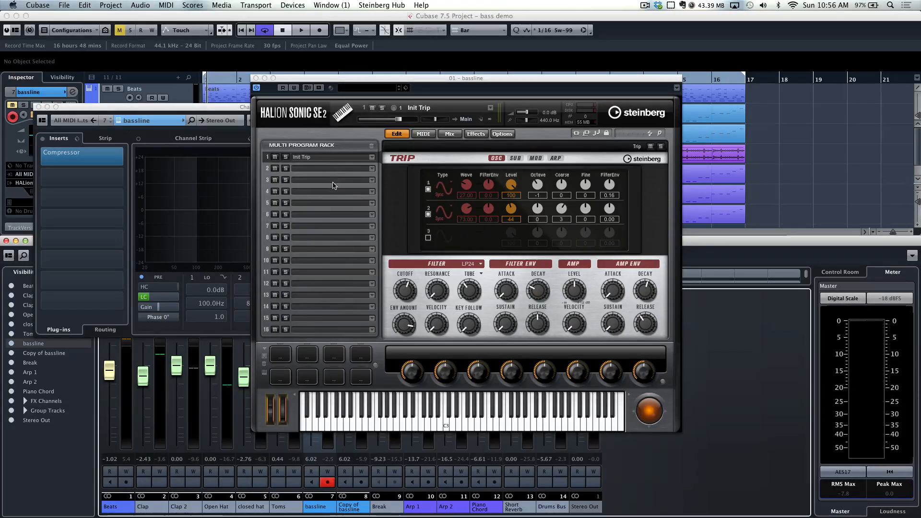
left_click(423, 134)
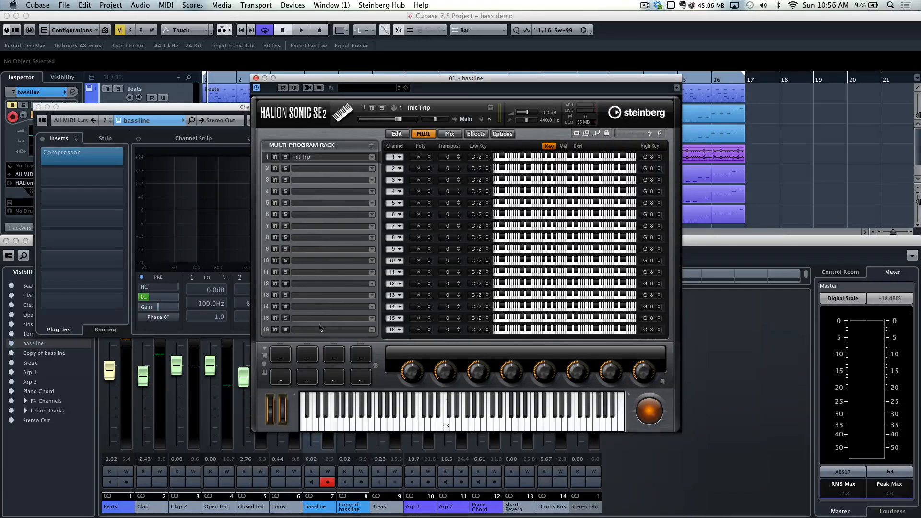
left_click(395, 134)
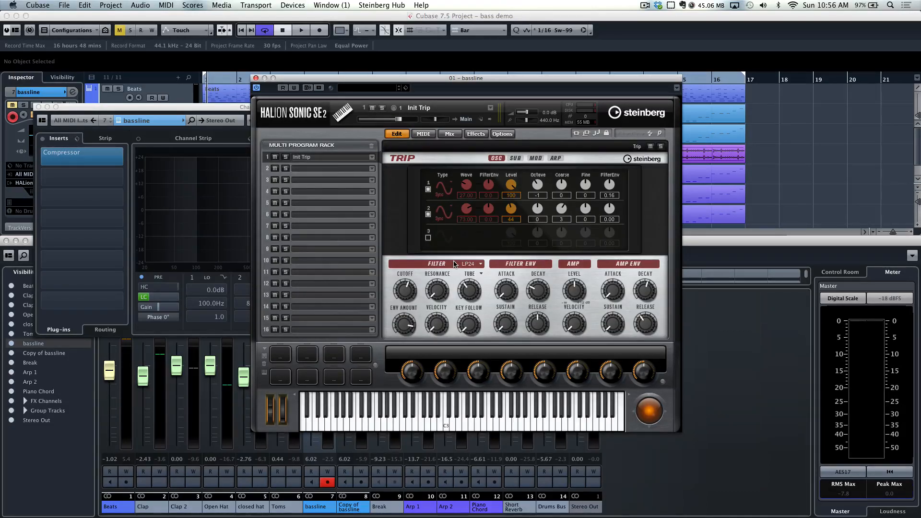